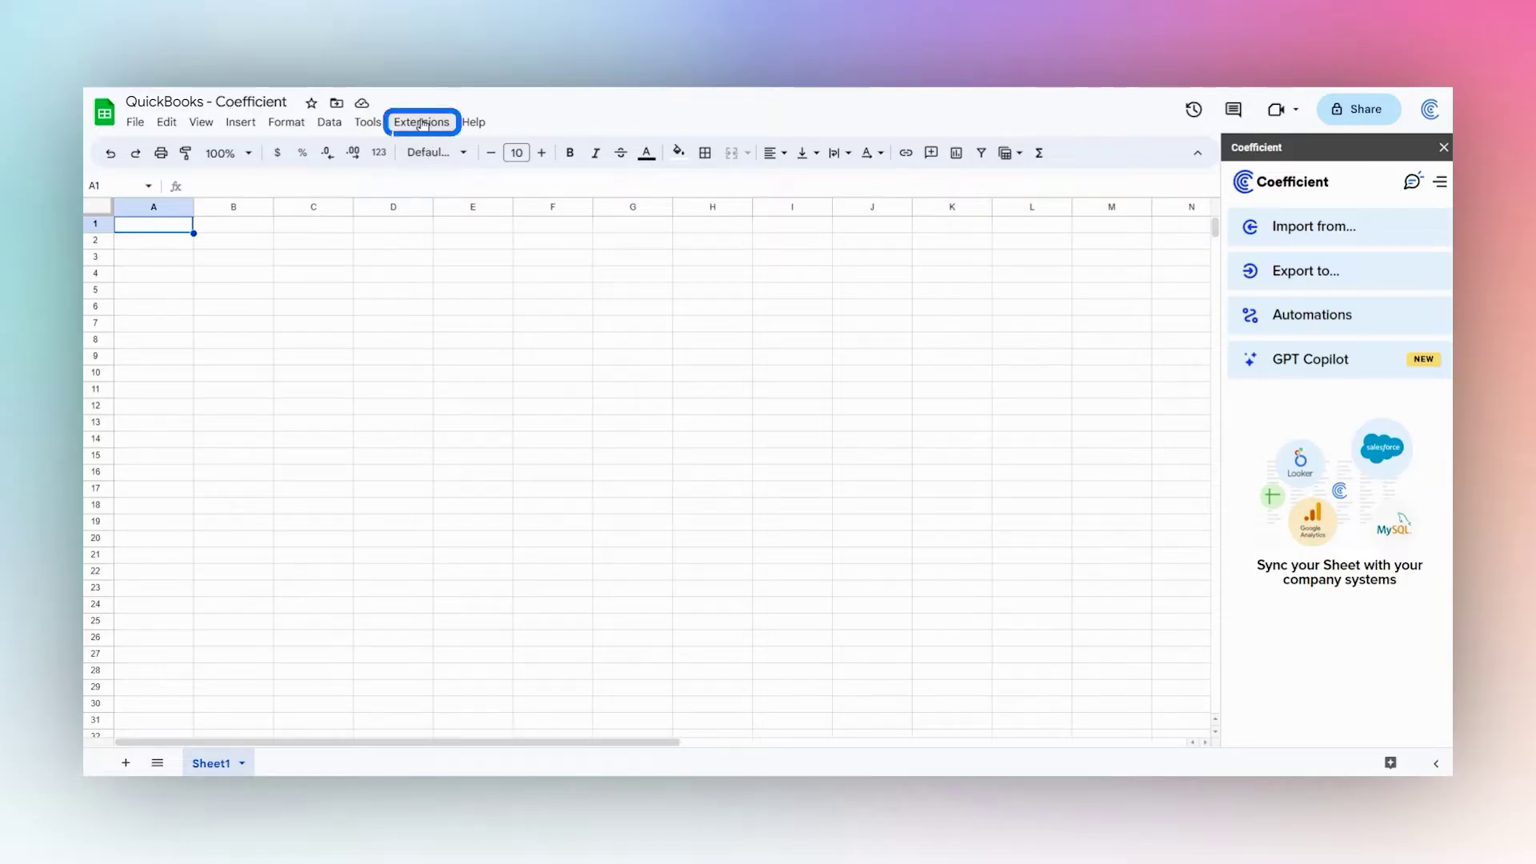
- Find the Coefficient add-on in the Google Workspace Marketplace by searching 'coeff'
left_click(422, 122)
mouse_move(504, 156)
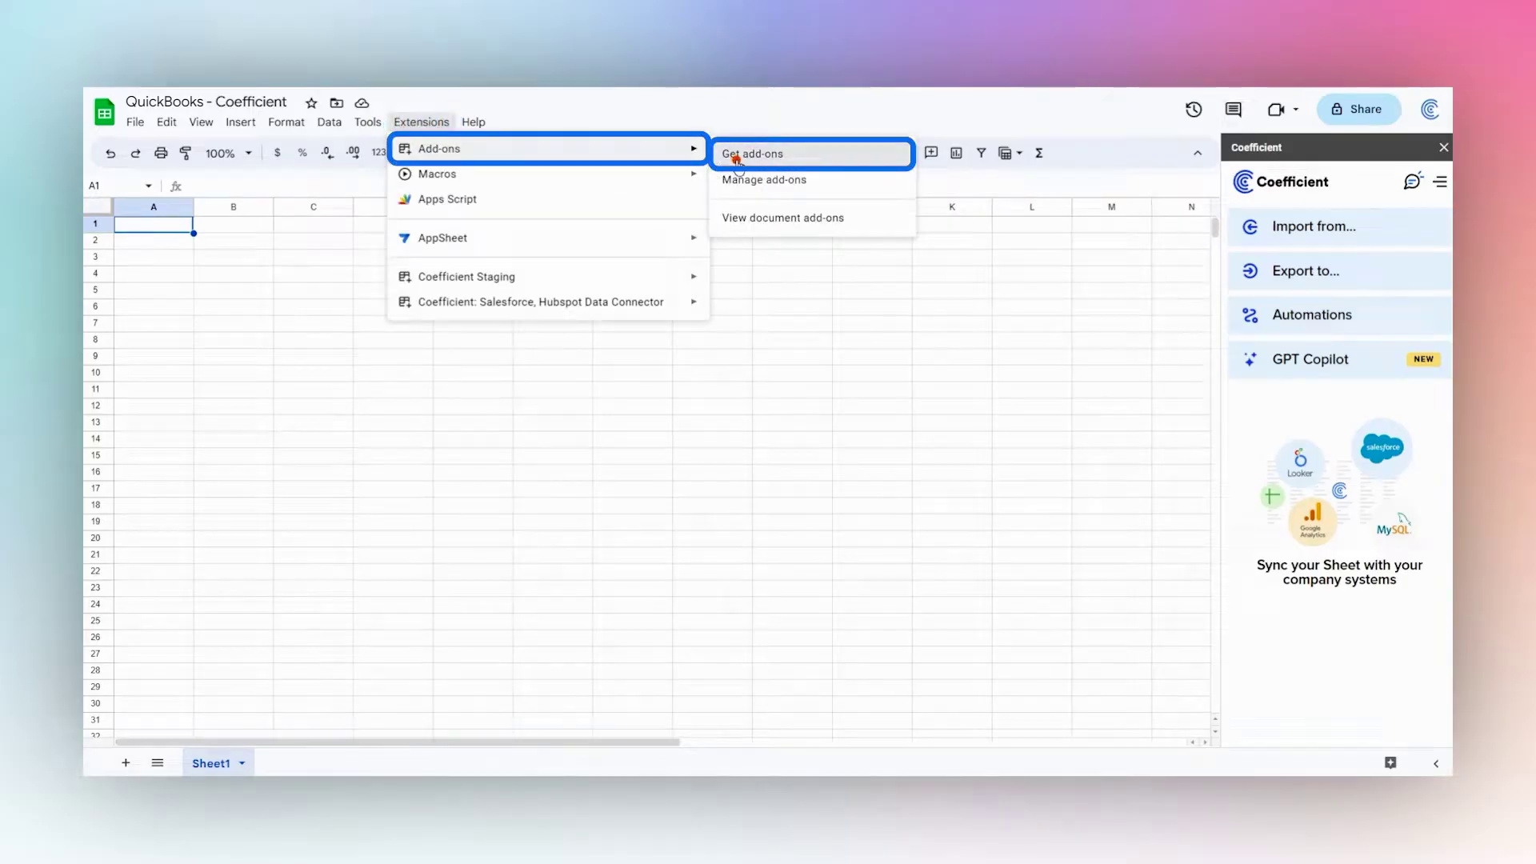
left_click(734, 160)
left_click(790, 152)
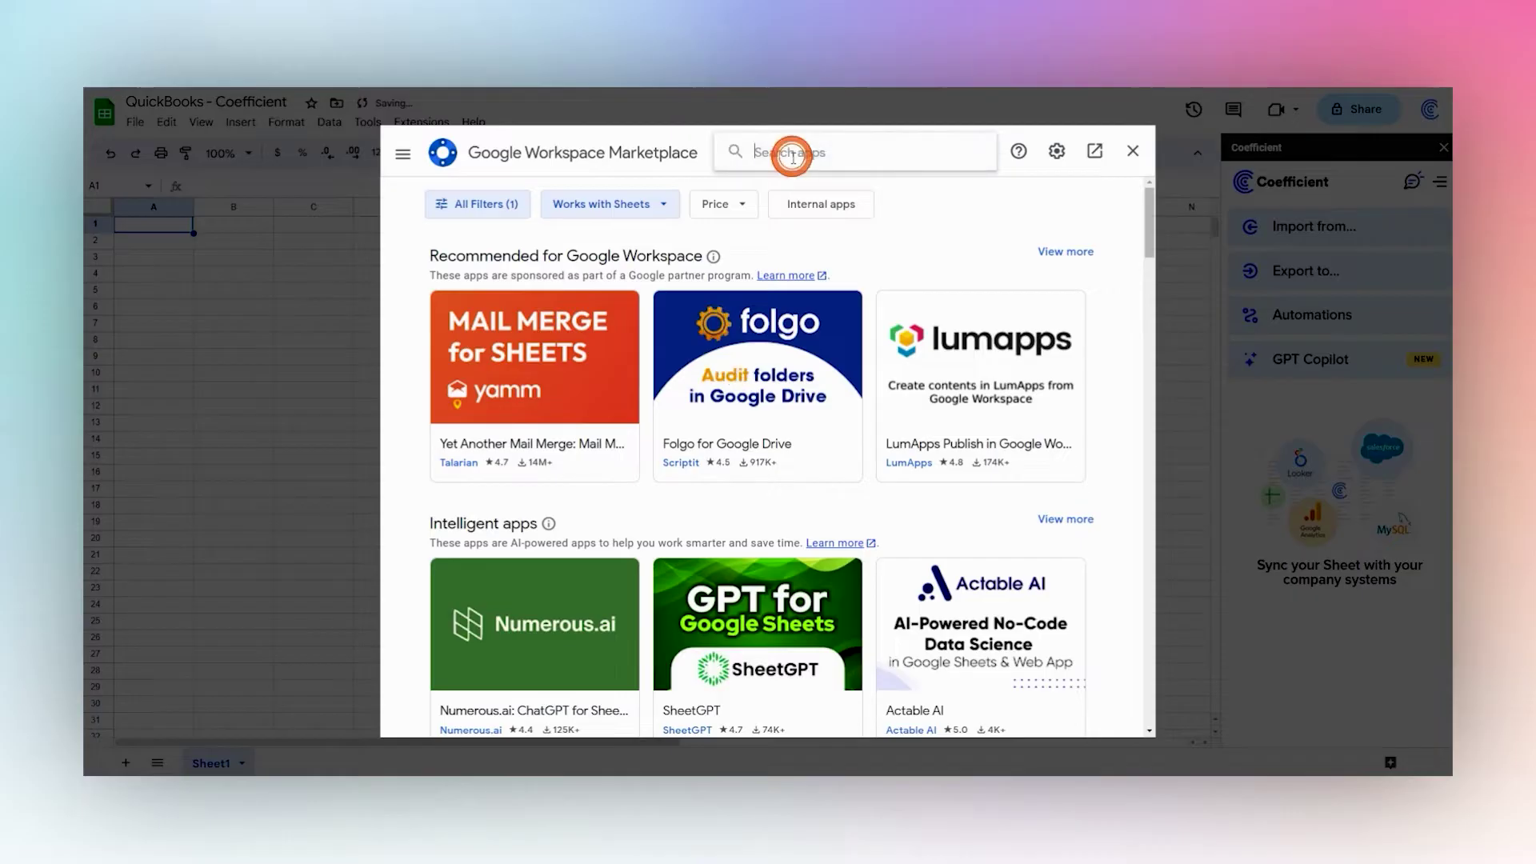
type("coeff")
left_click(785, 168)
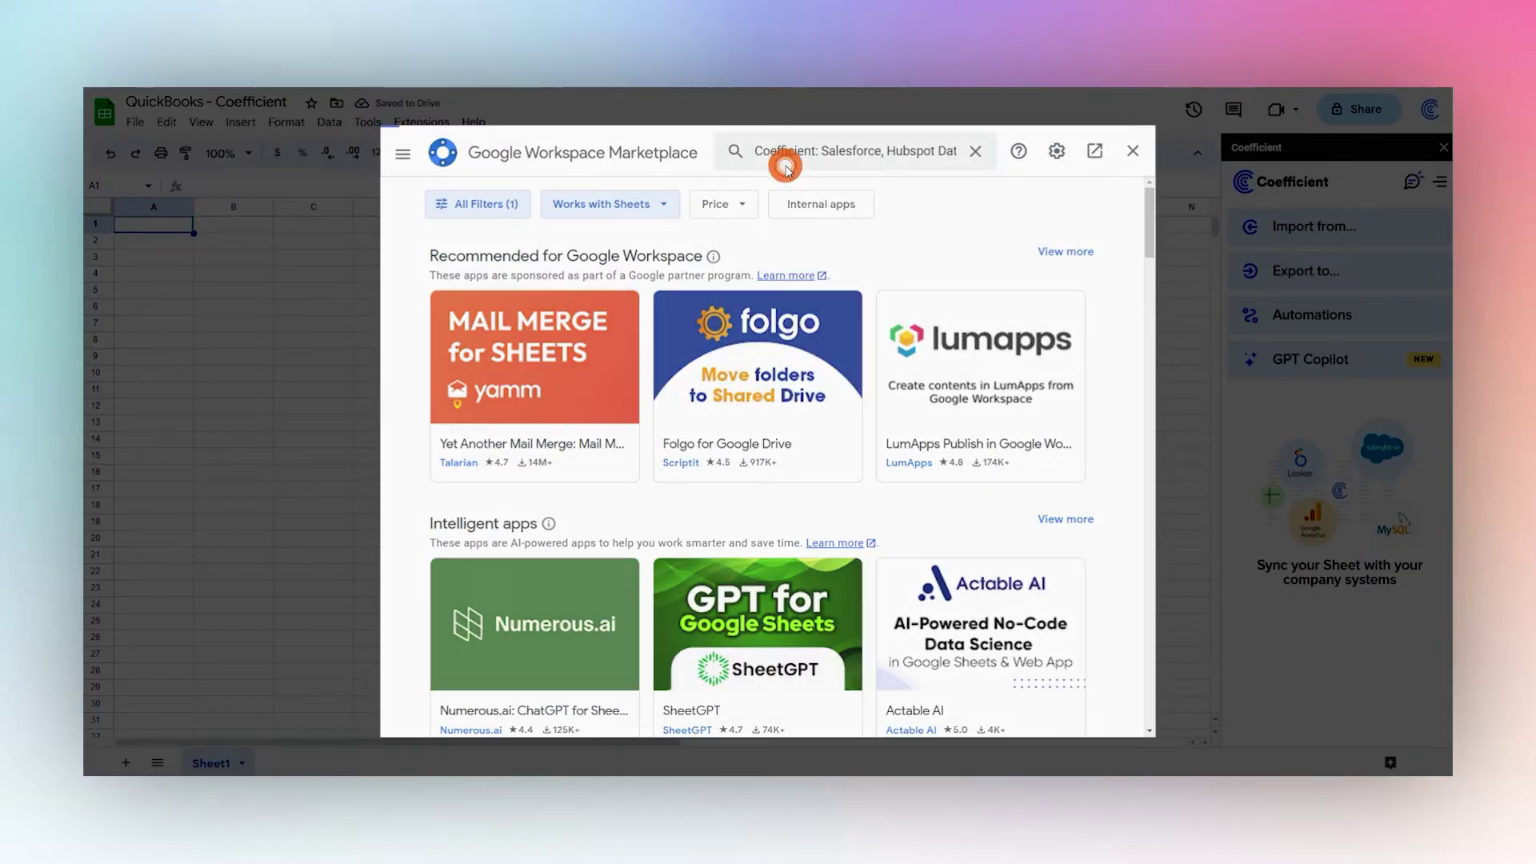
left_click(1132, 153)
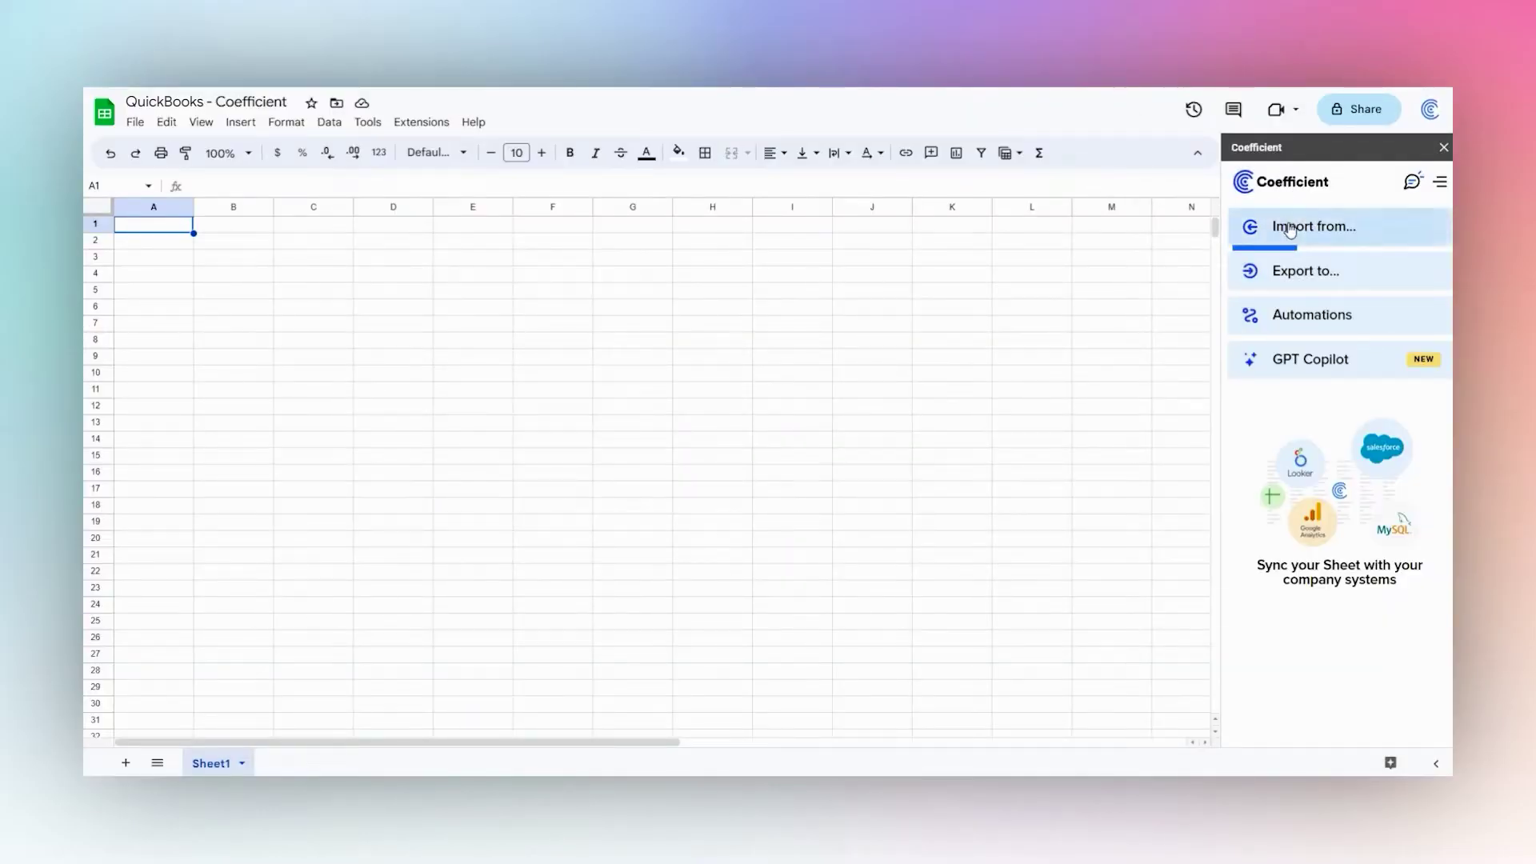
- Add and authorize a QuickBooks connection in Coefficient, without sharing it with teammates
left_click(1293, 227)
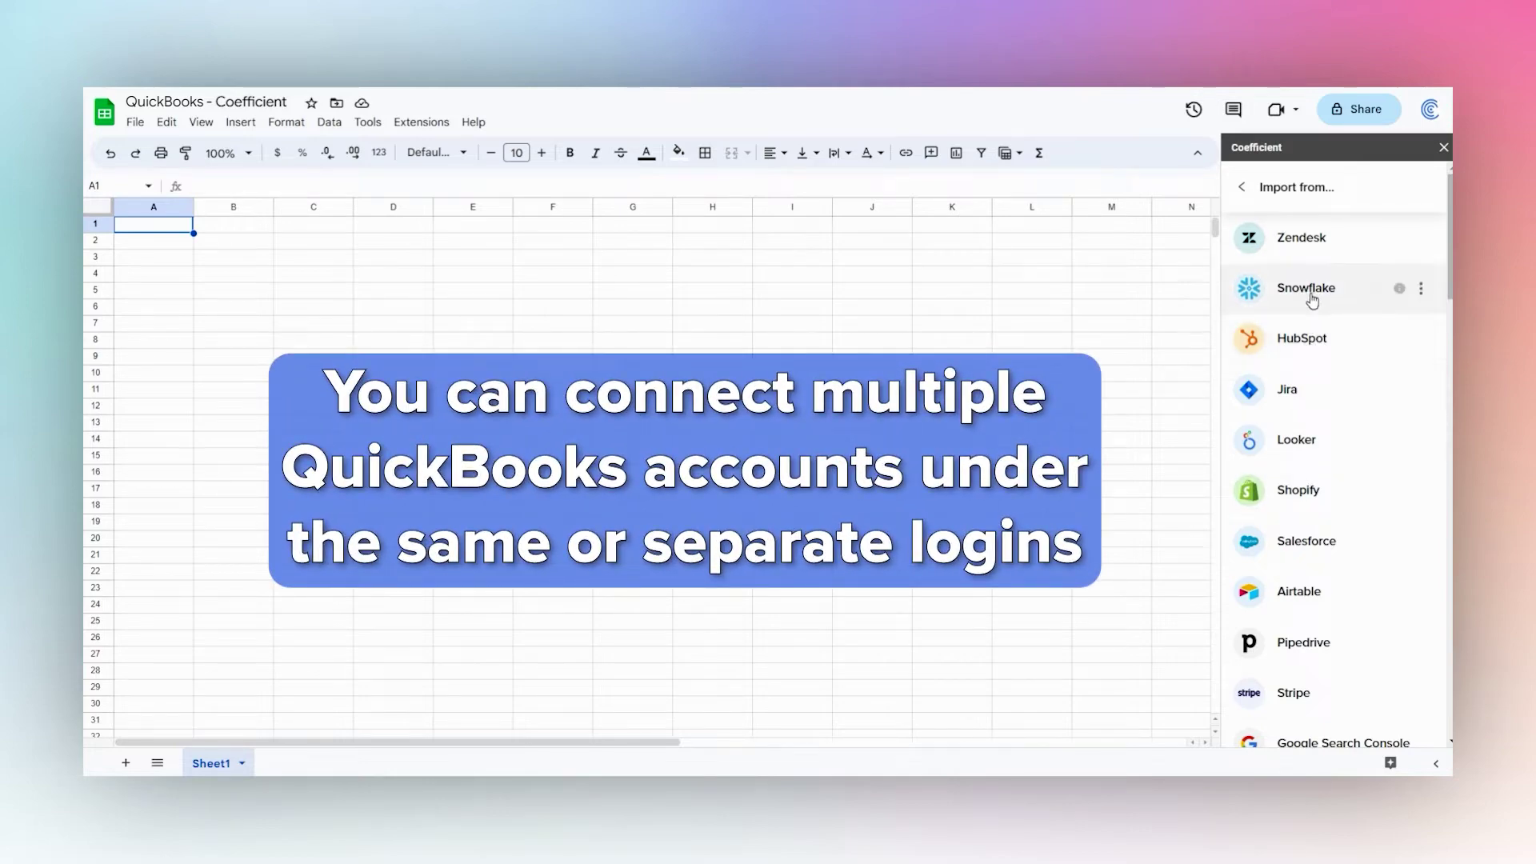
scroll(1333, 386, "down", 15)
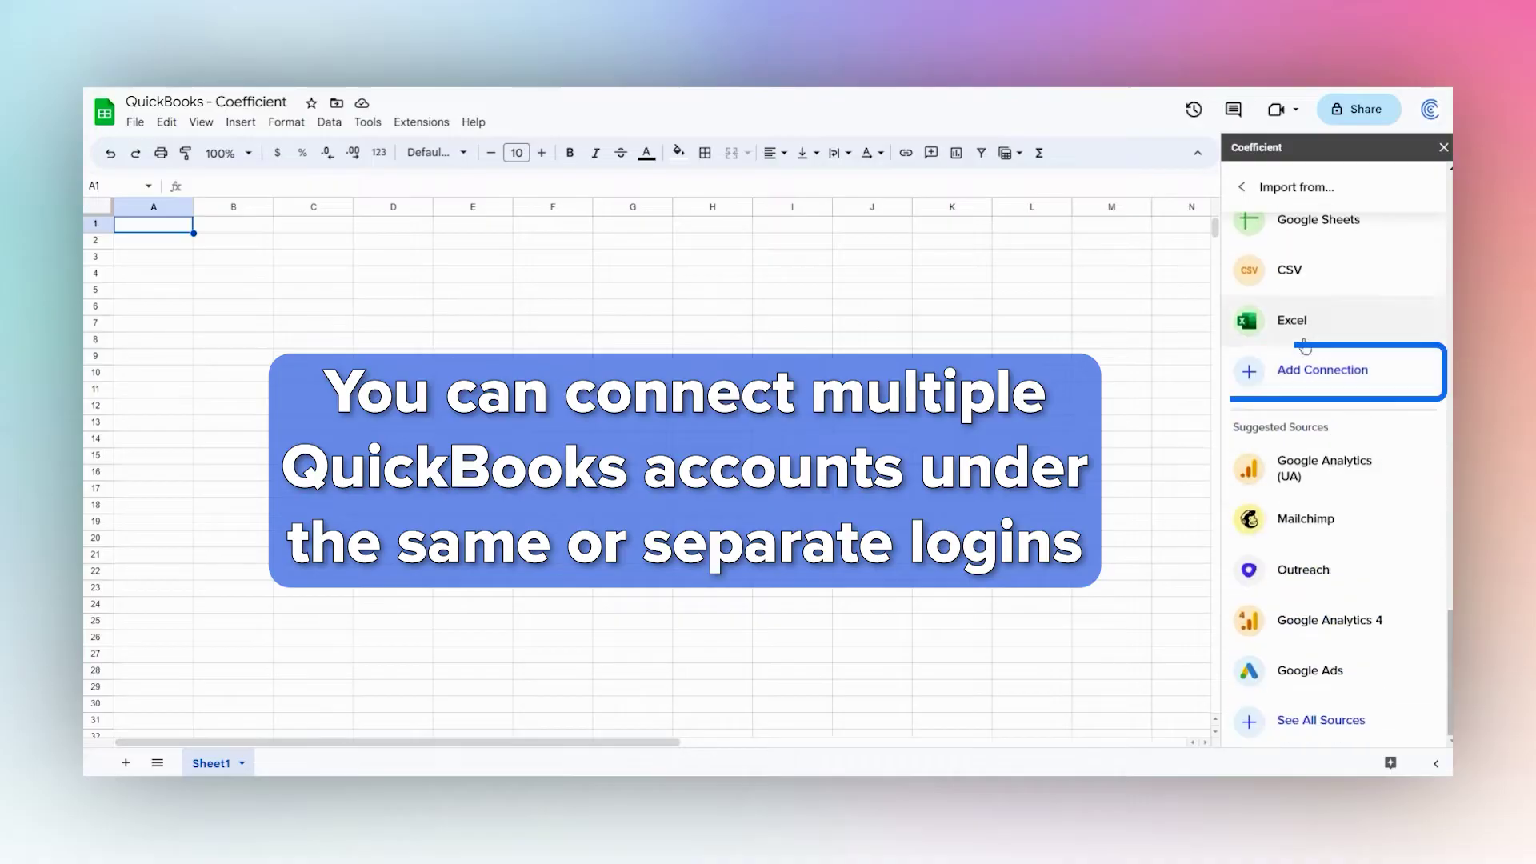
left_click(1305, 364)
scroll(1328, 376, "down", 5)
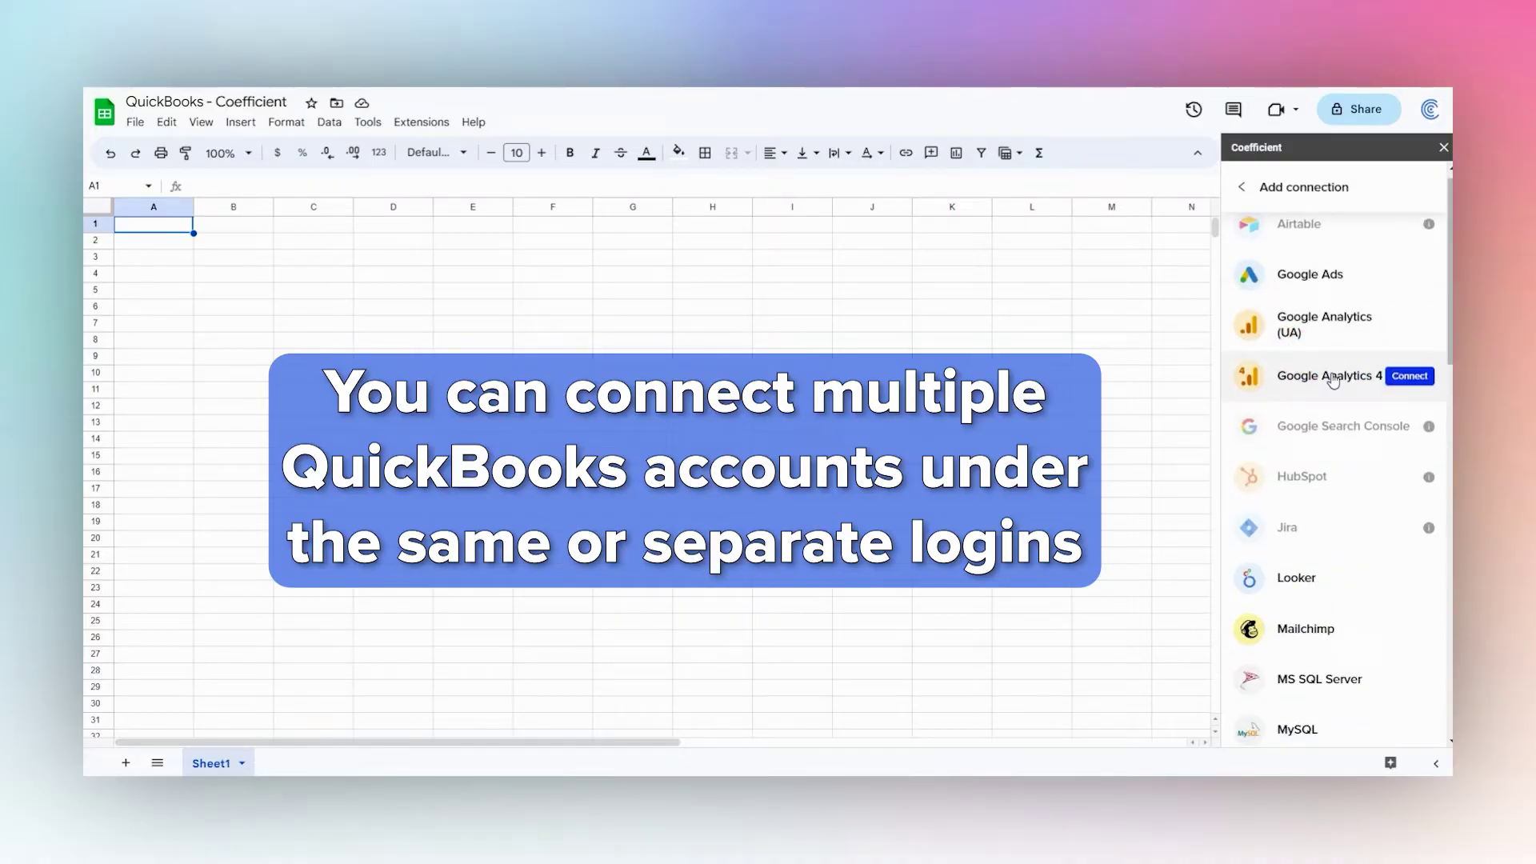
mouse_move(1331, 516)
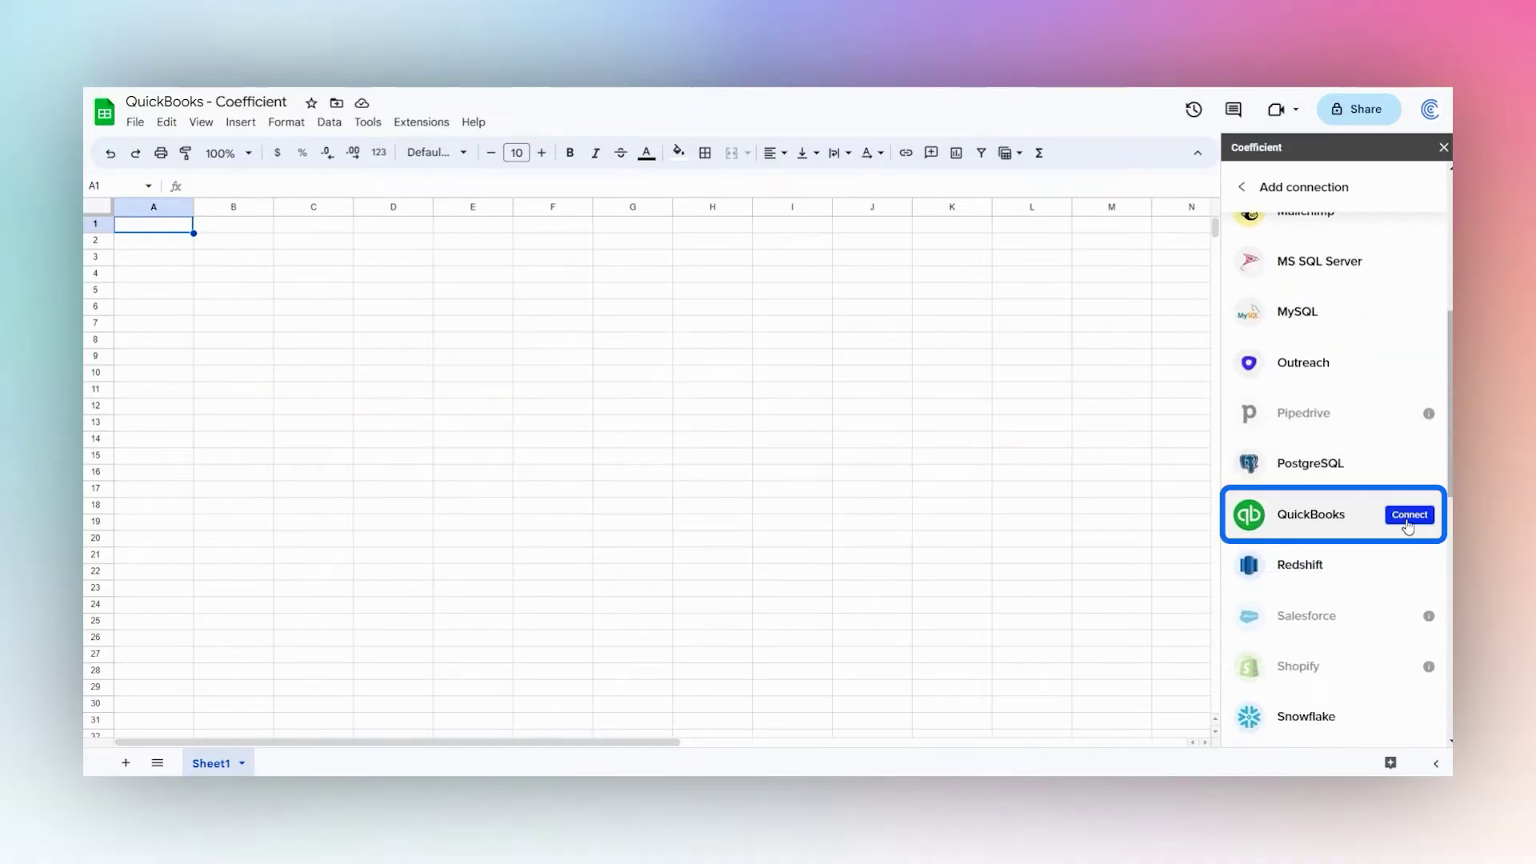
left_click(1407, 517)
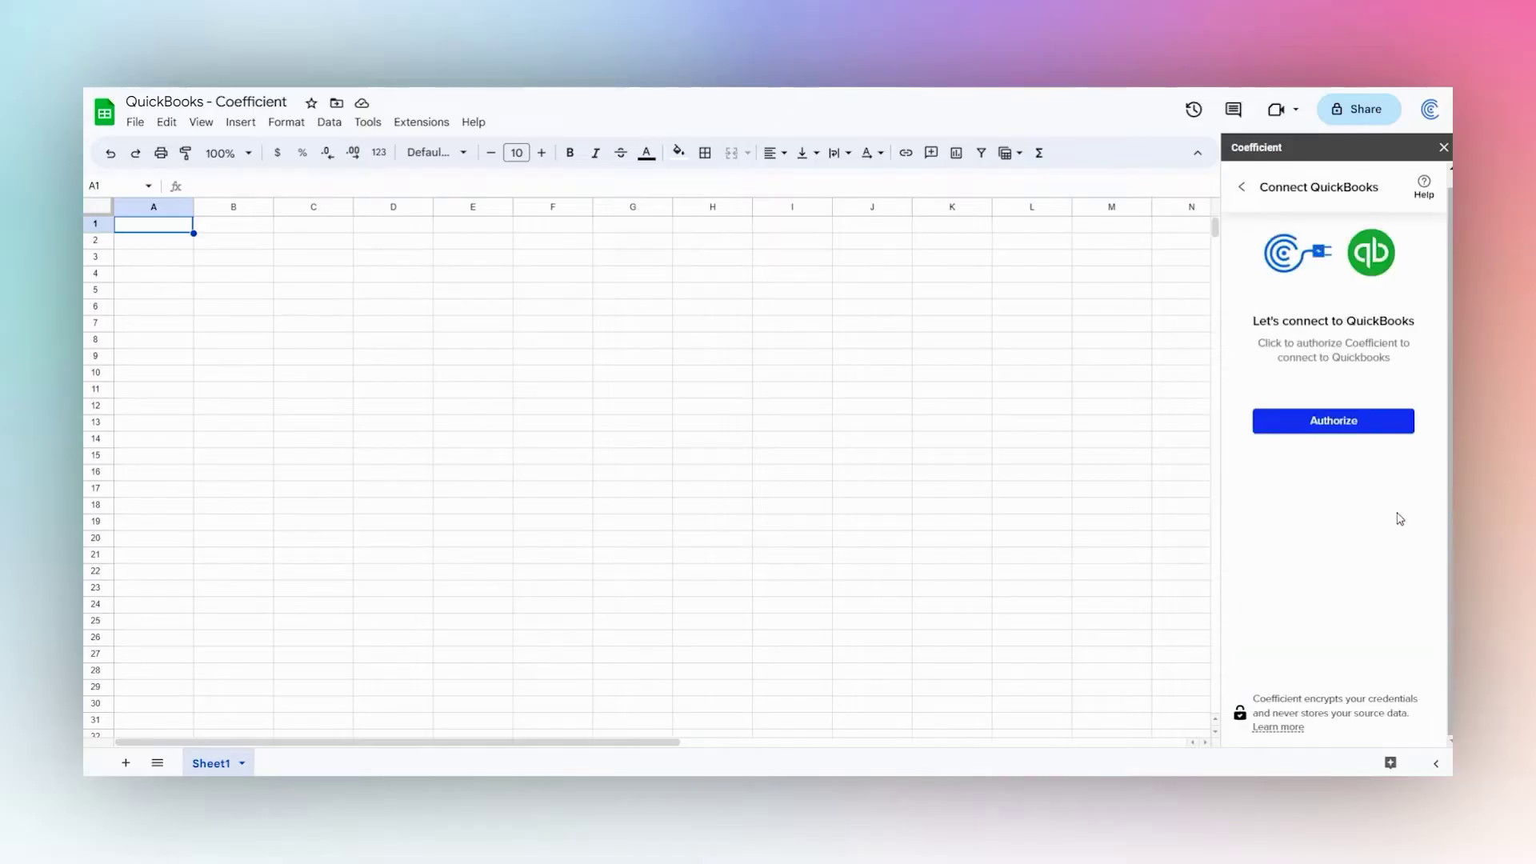
left_click(1334, 424)
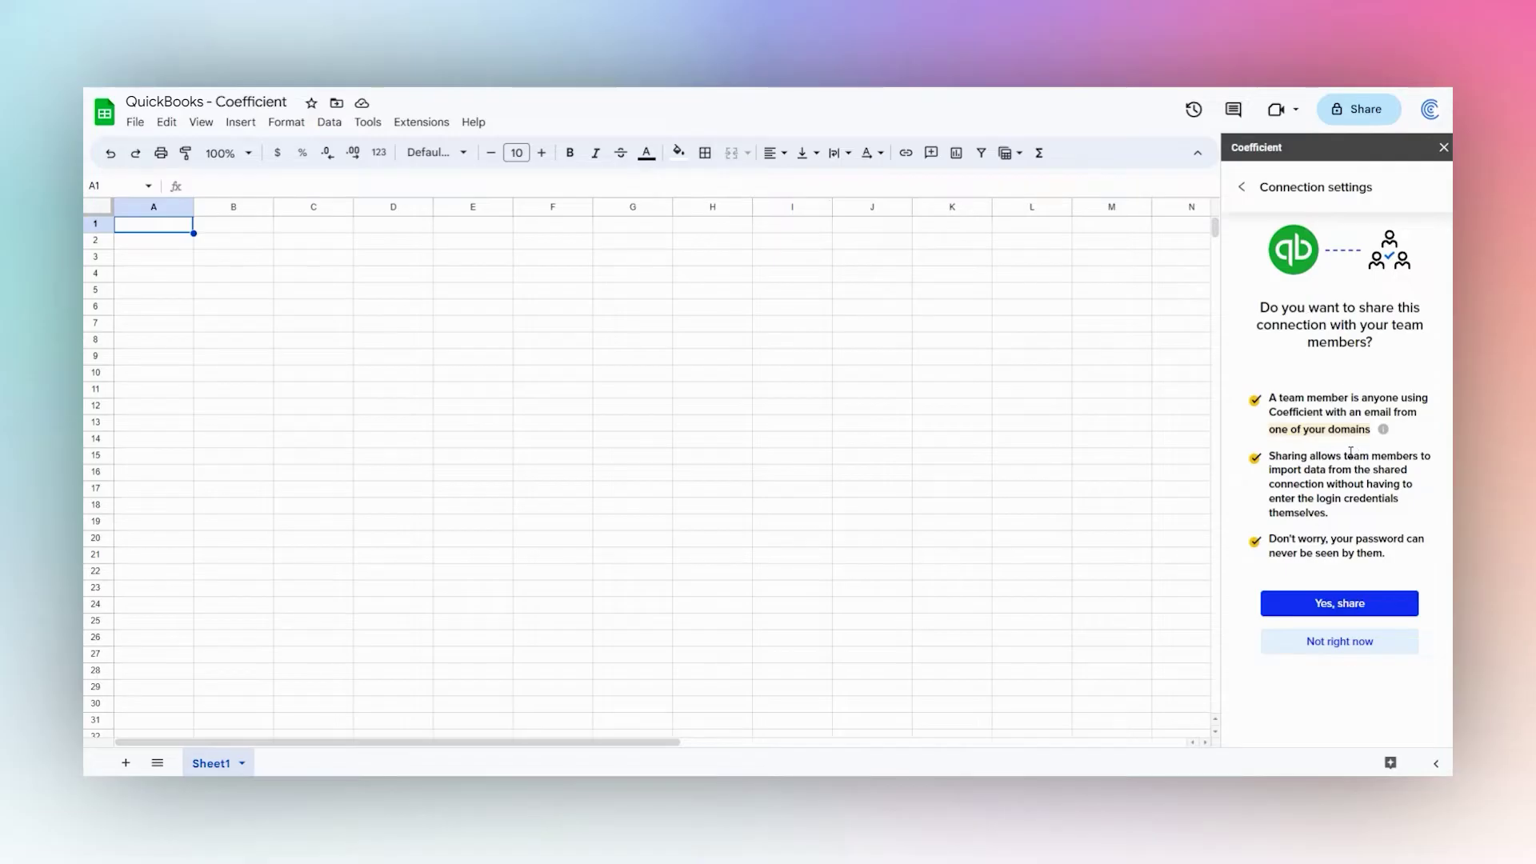
left_click(1338, 647)
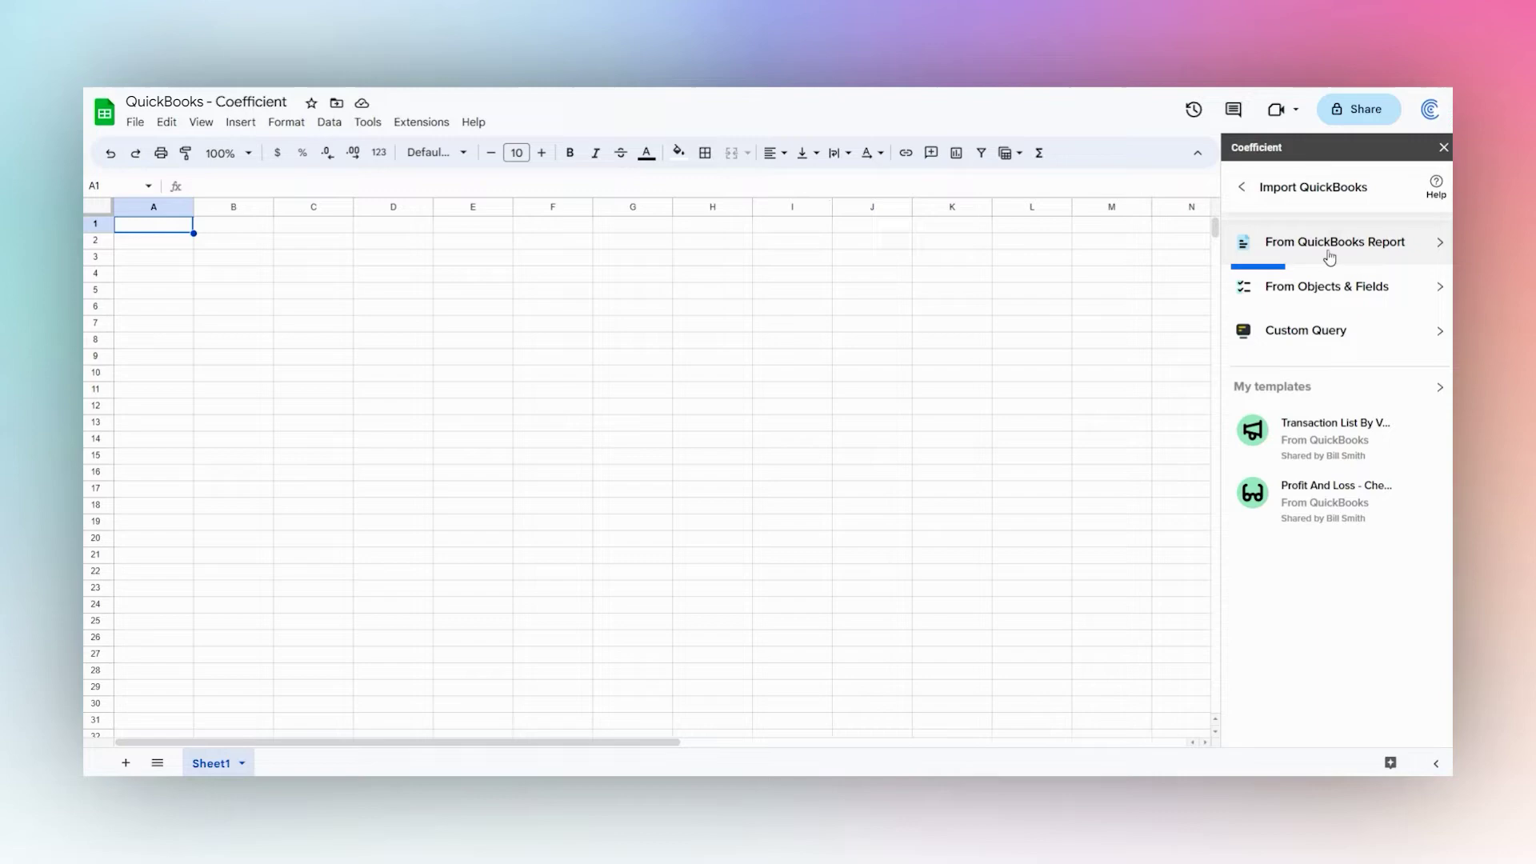
- Preview the QuickBooks Account List Detail report for This Fiscal Year-to-date, checking its fields and filters
left_click(1329, 252)
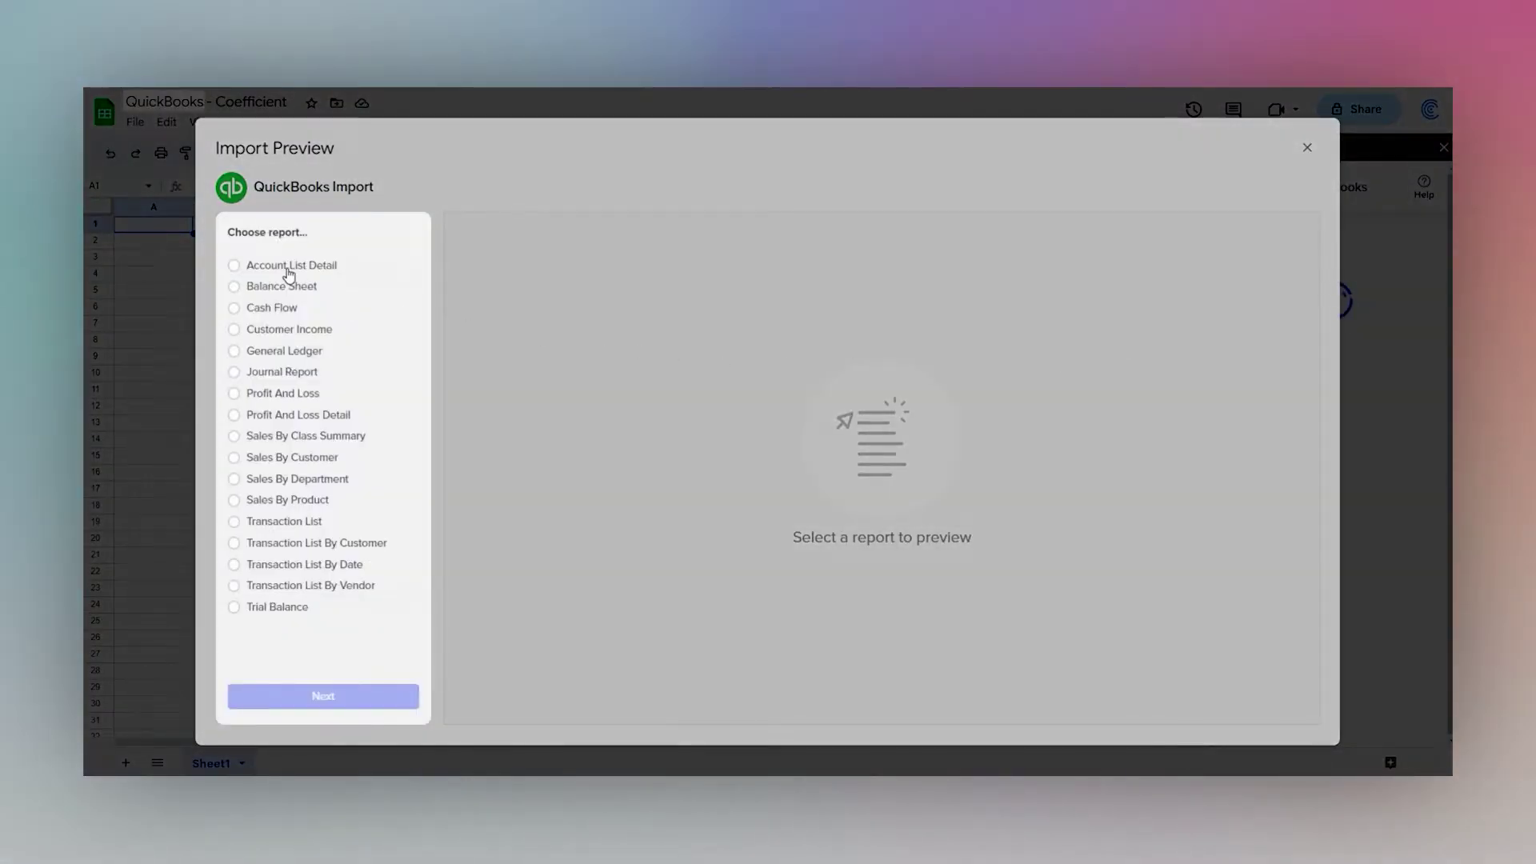
left_click(285, 270)
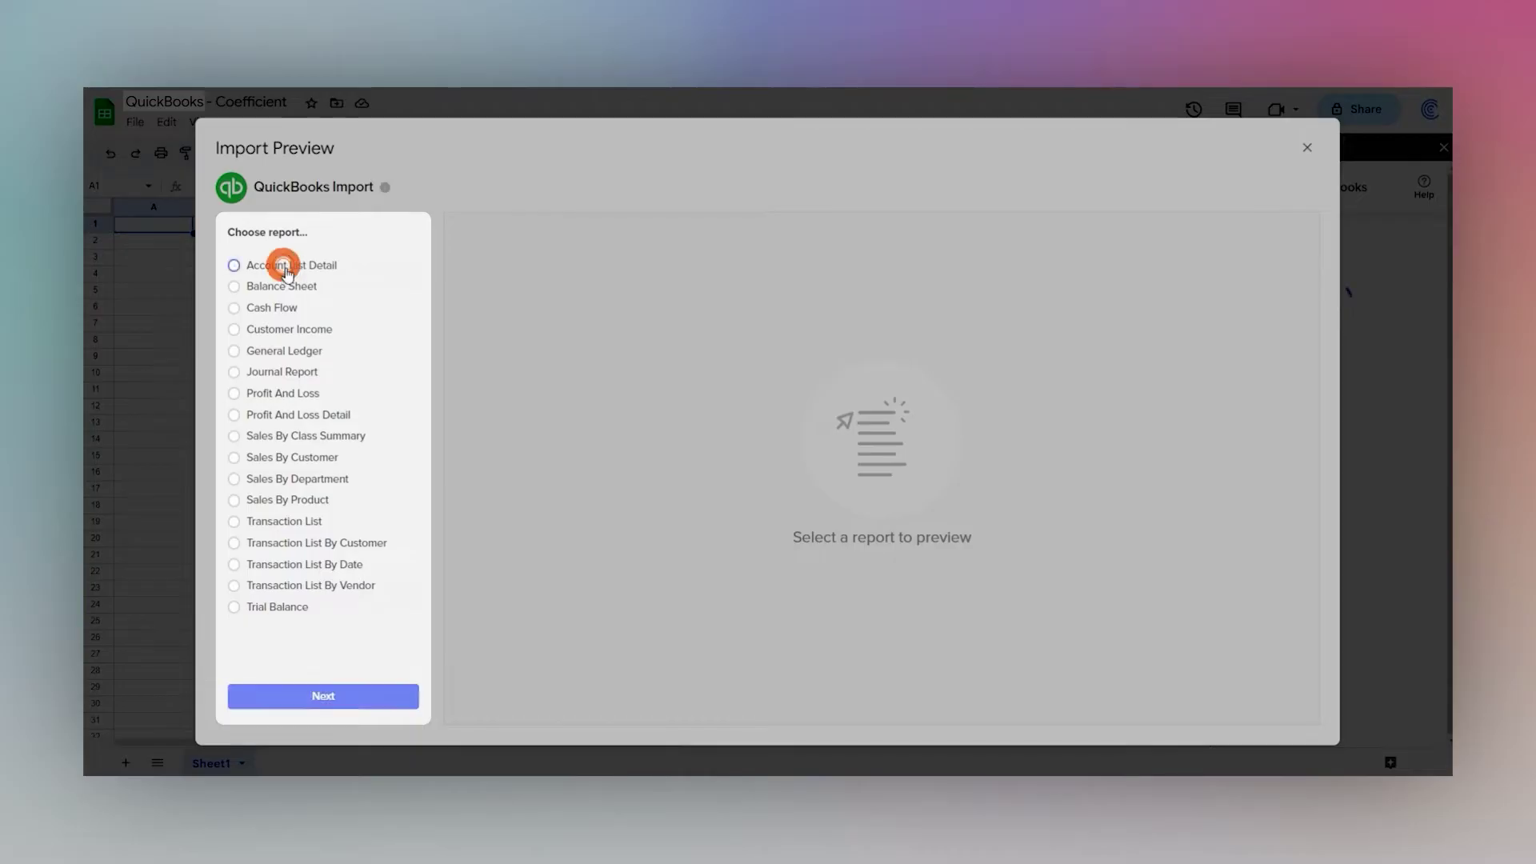
left_click(312, 691)
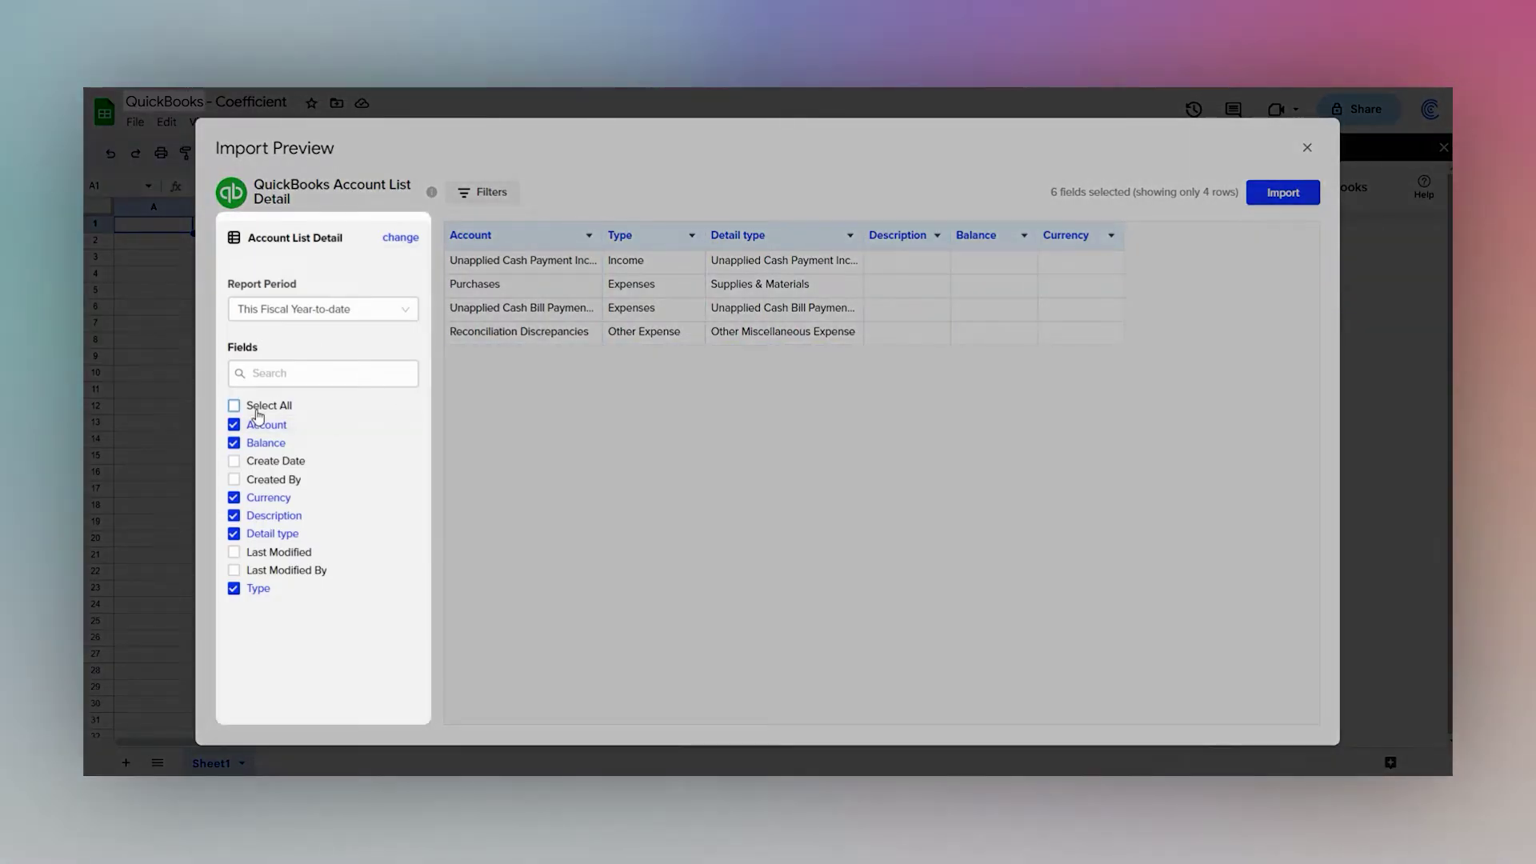
left_click(313, 311)
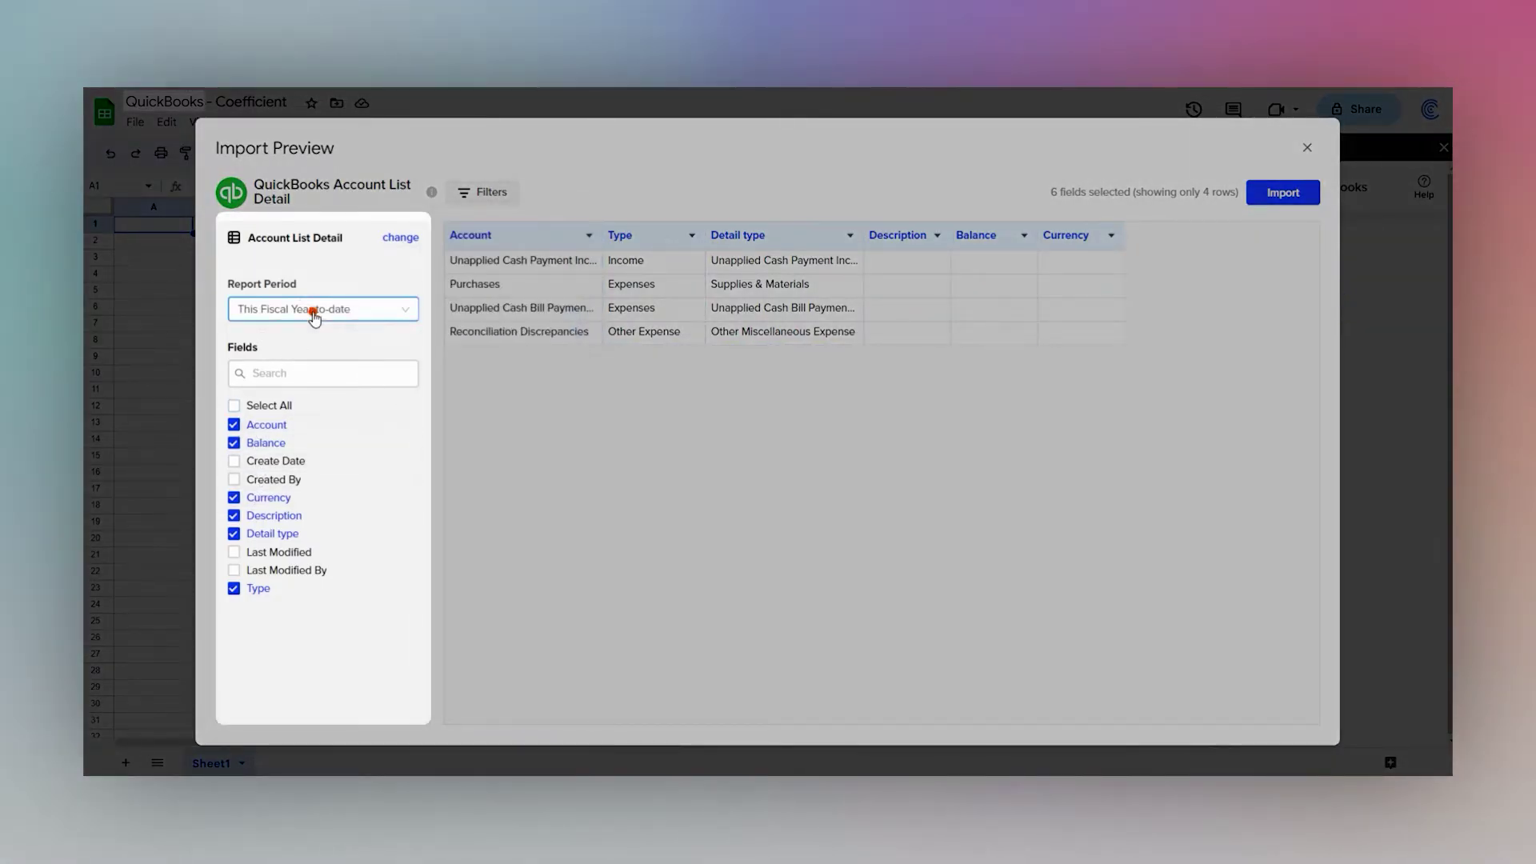
left_click(308, 312)
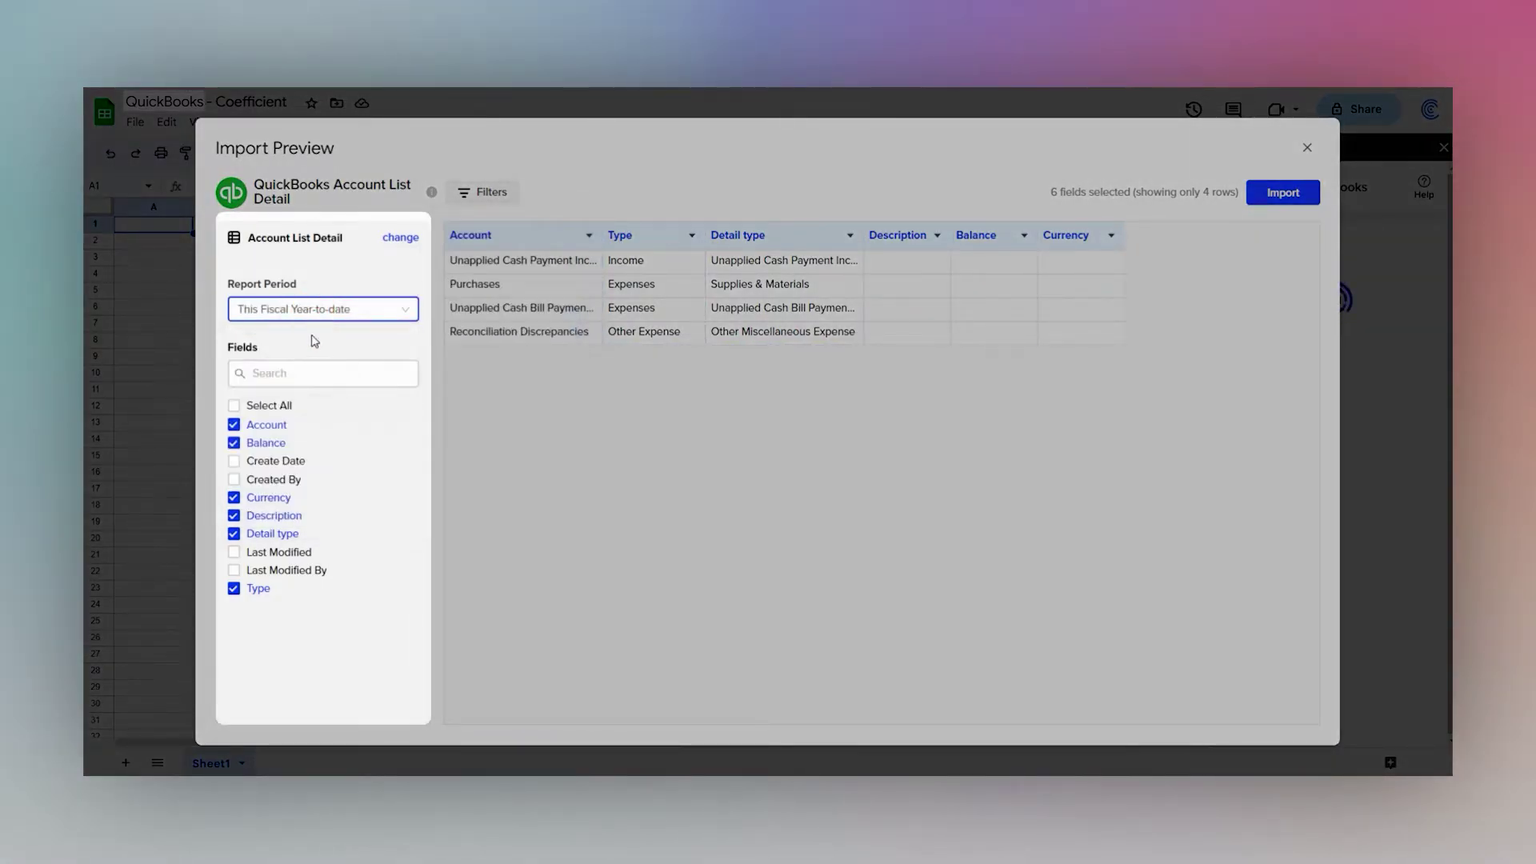
left_click(291, 377)
left_click(482, 192)
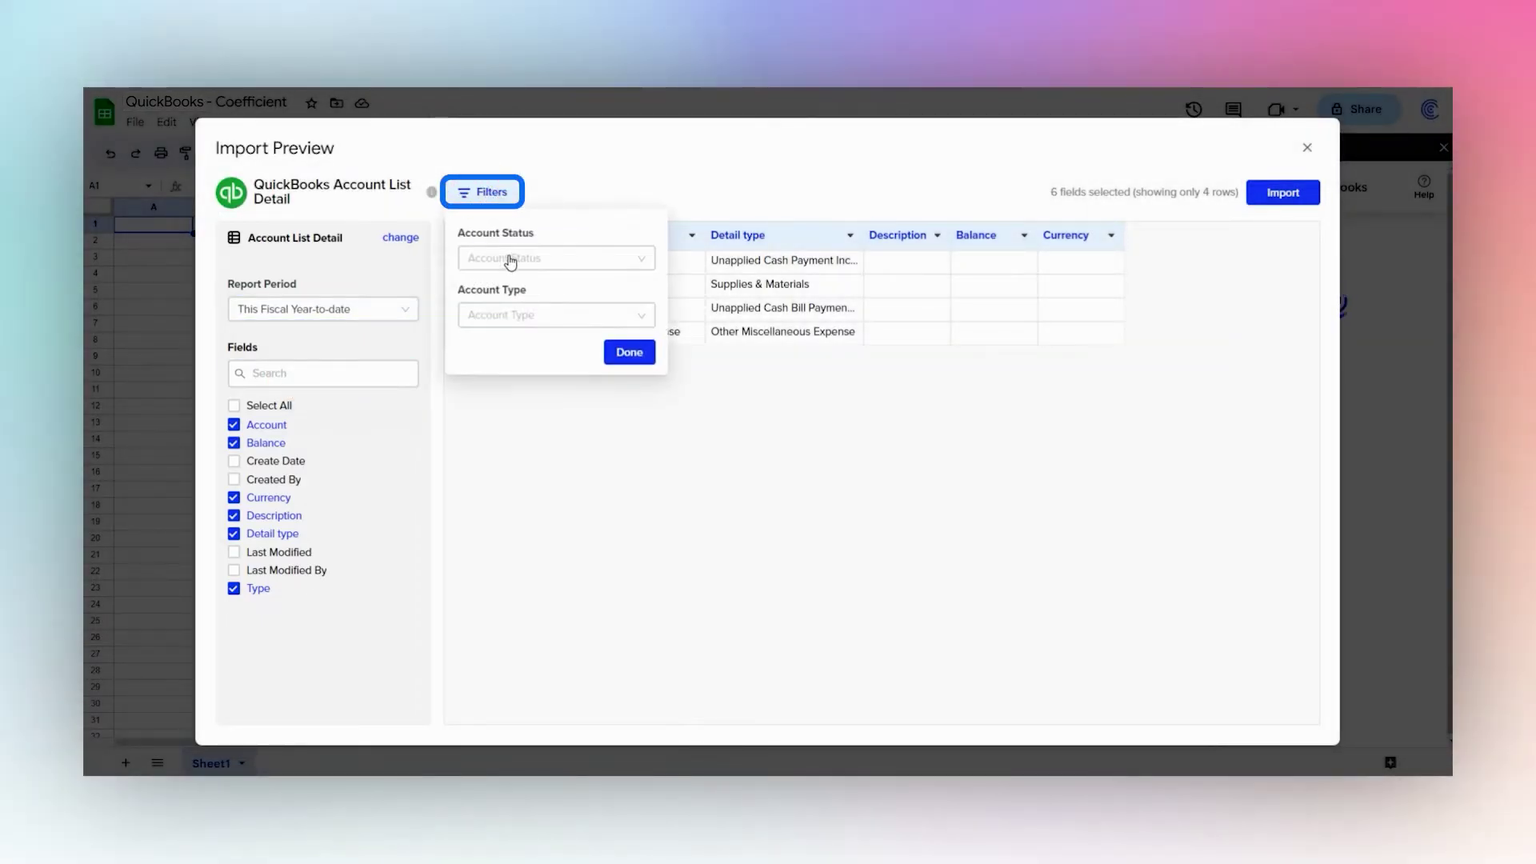
left_click(403, 280)
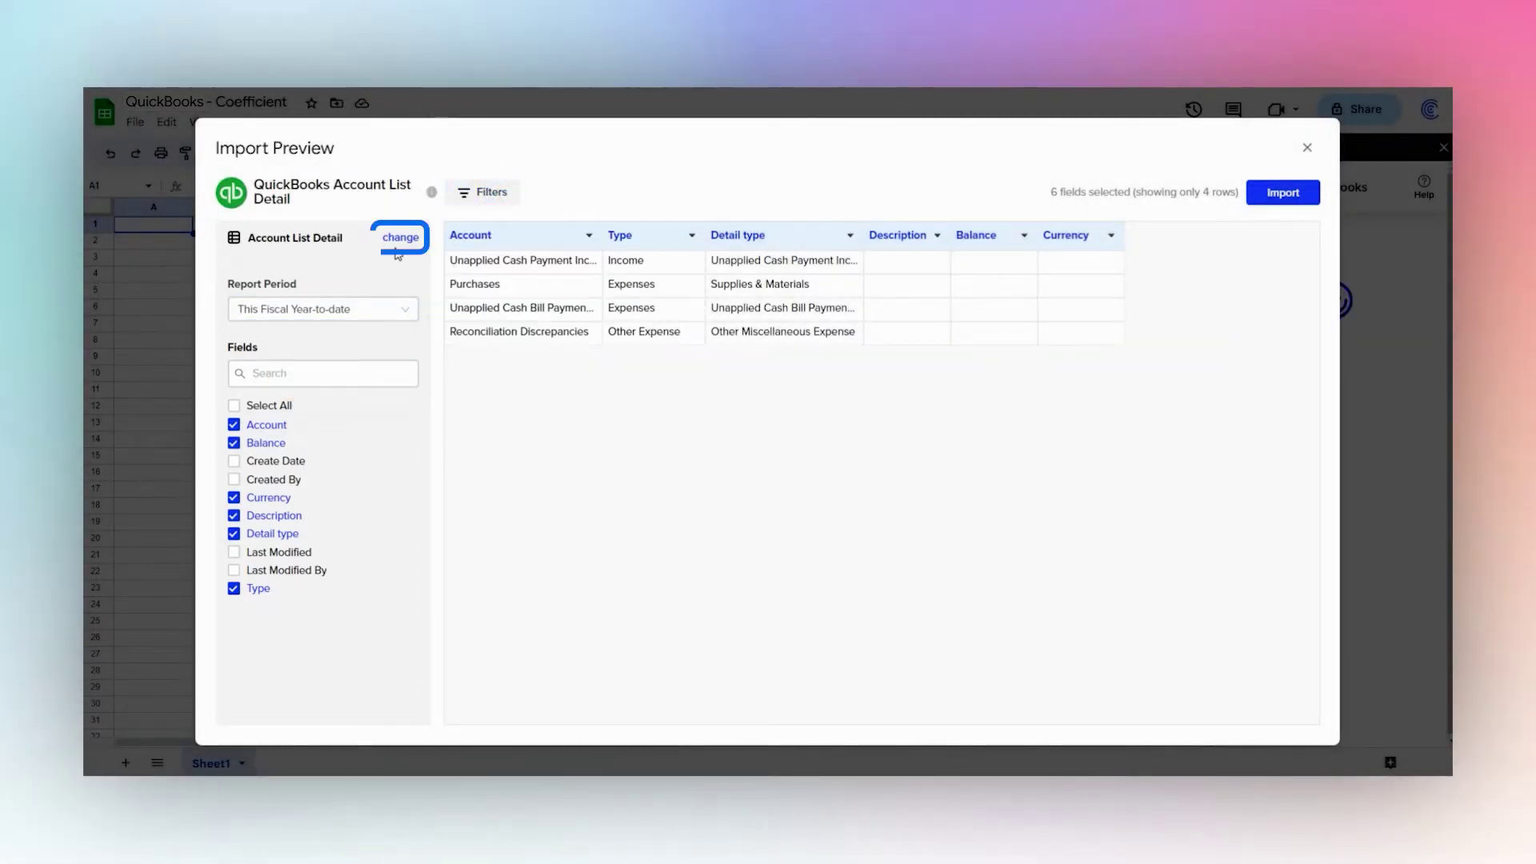
- Switch to the Profit And Loss report with columns grouped by month and refresh the preview
left_click(399, 240)
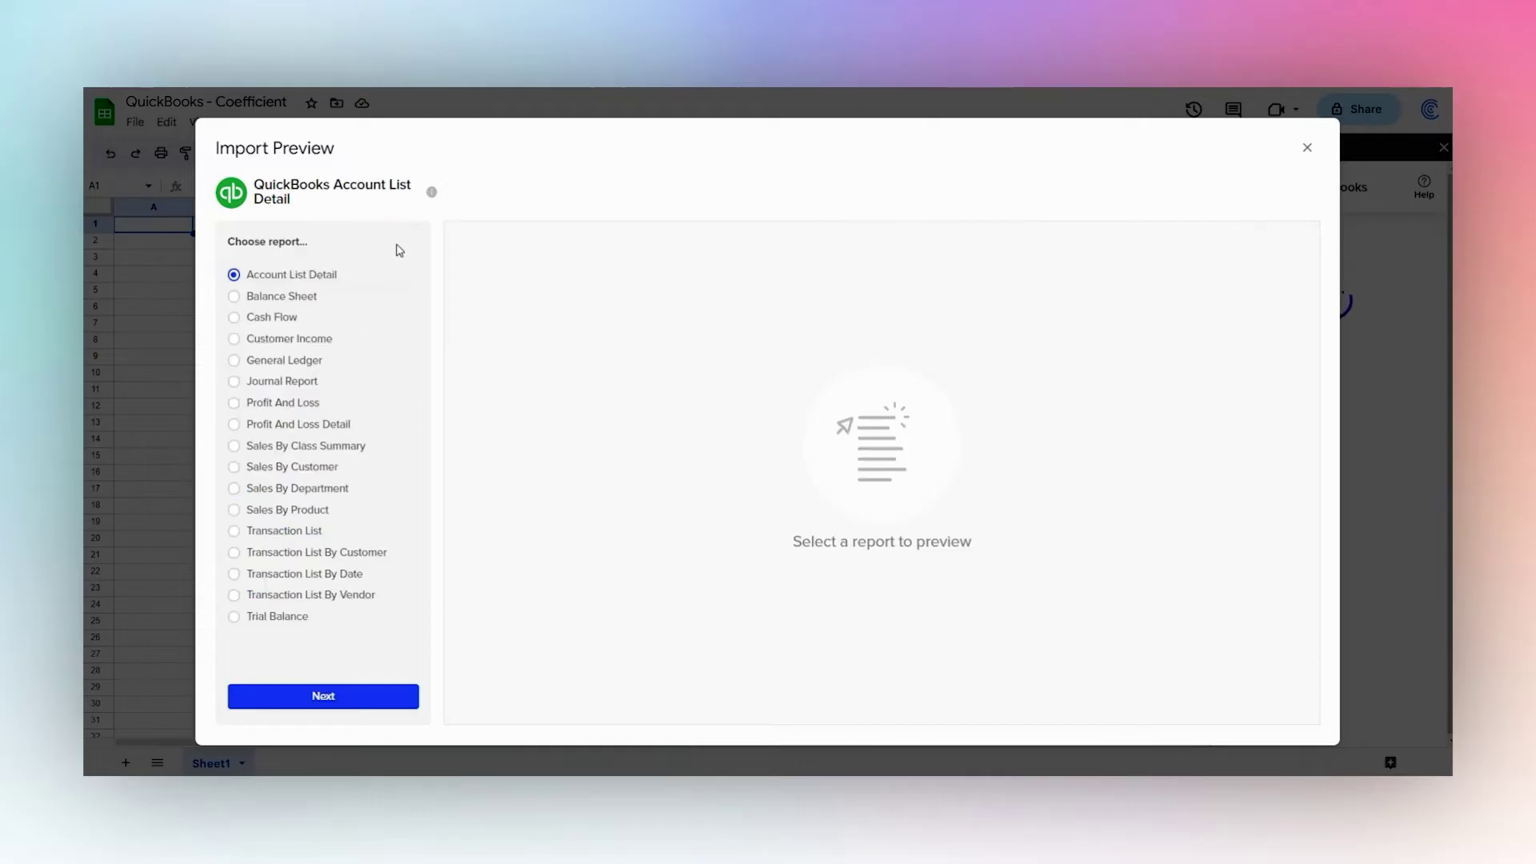
left_click(284, 403)
left_click(324, 697)
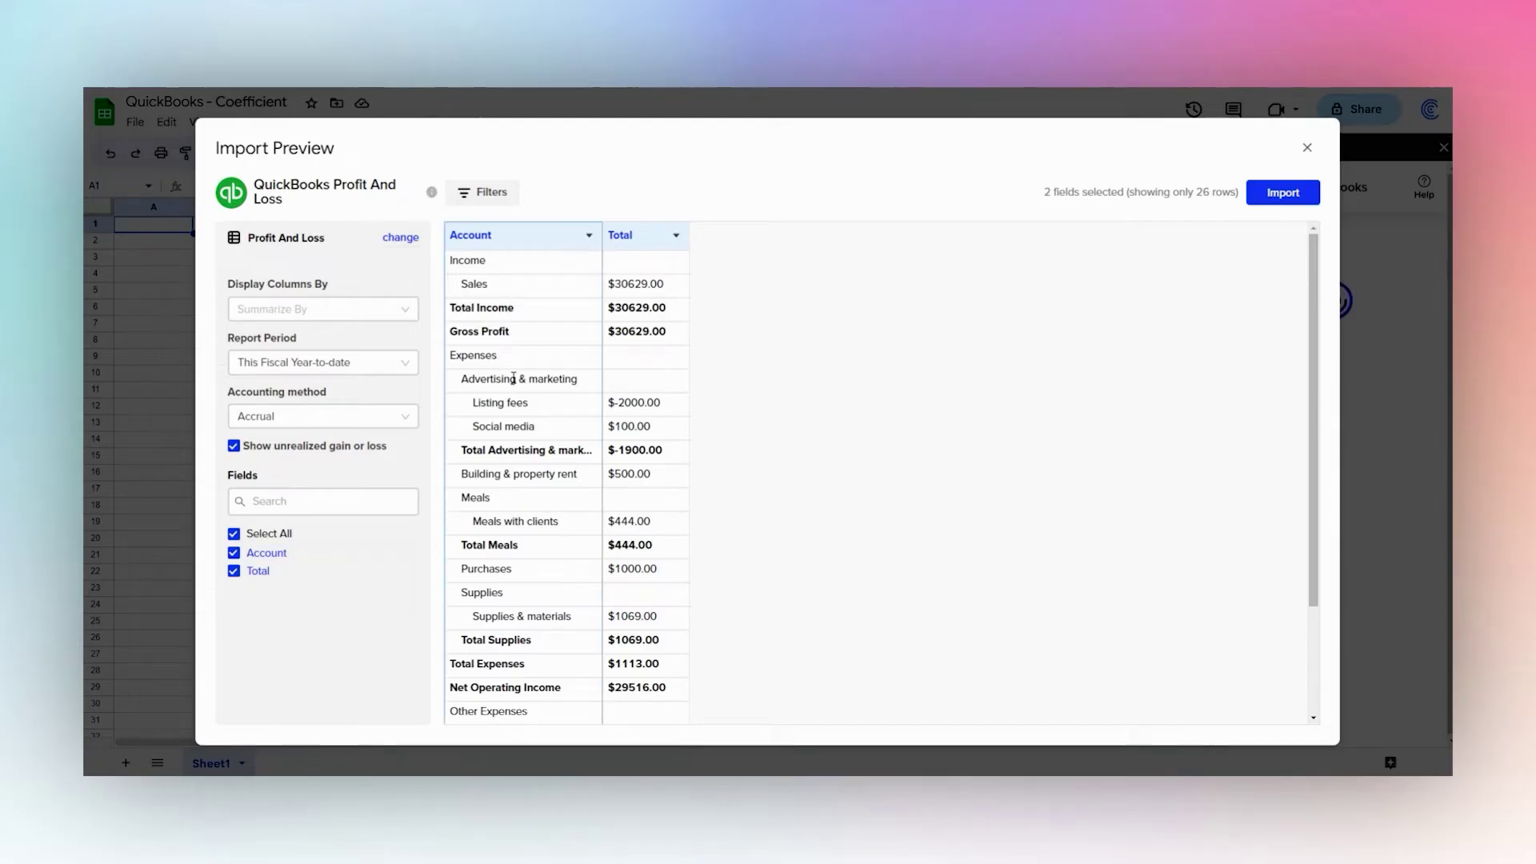
scroll(556, 381, "down", 3)
left_click(328, 309)
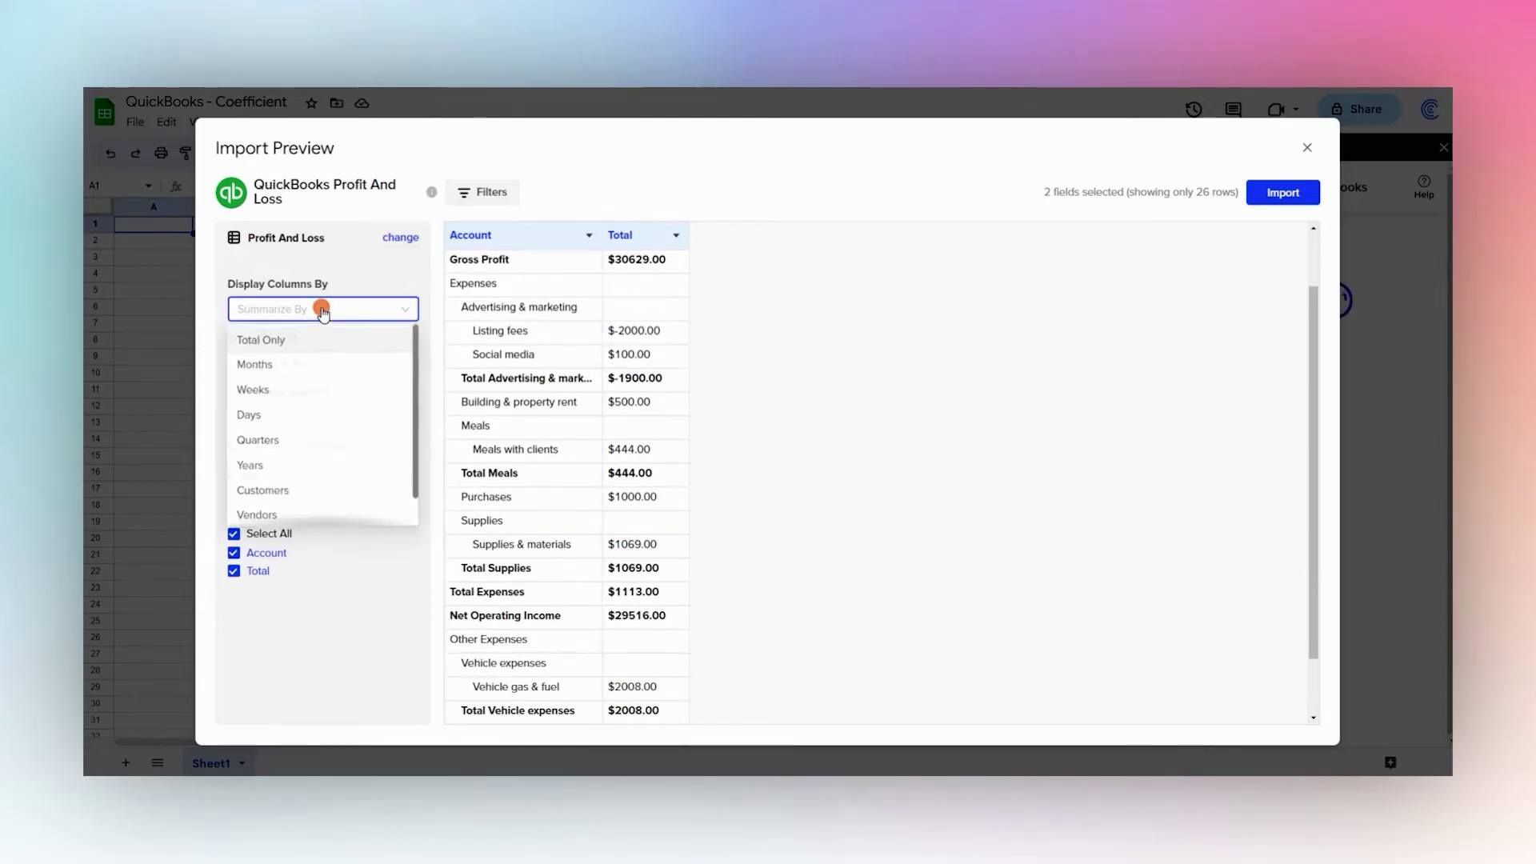
left_click(287, 365)
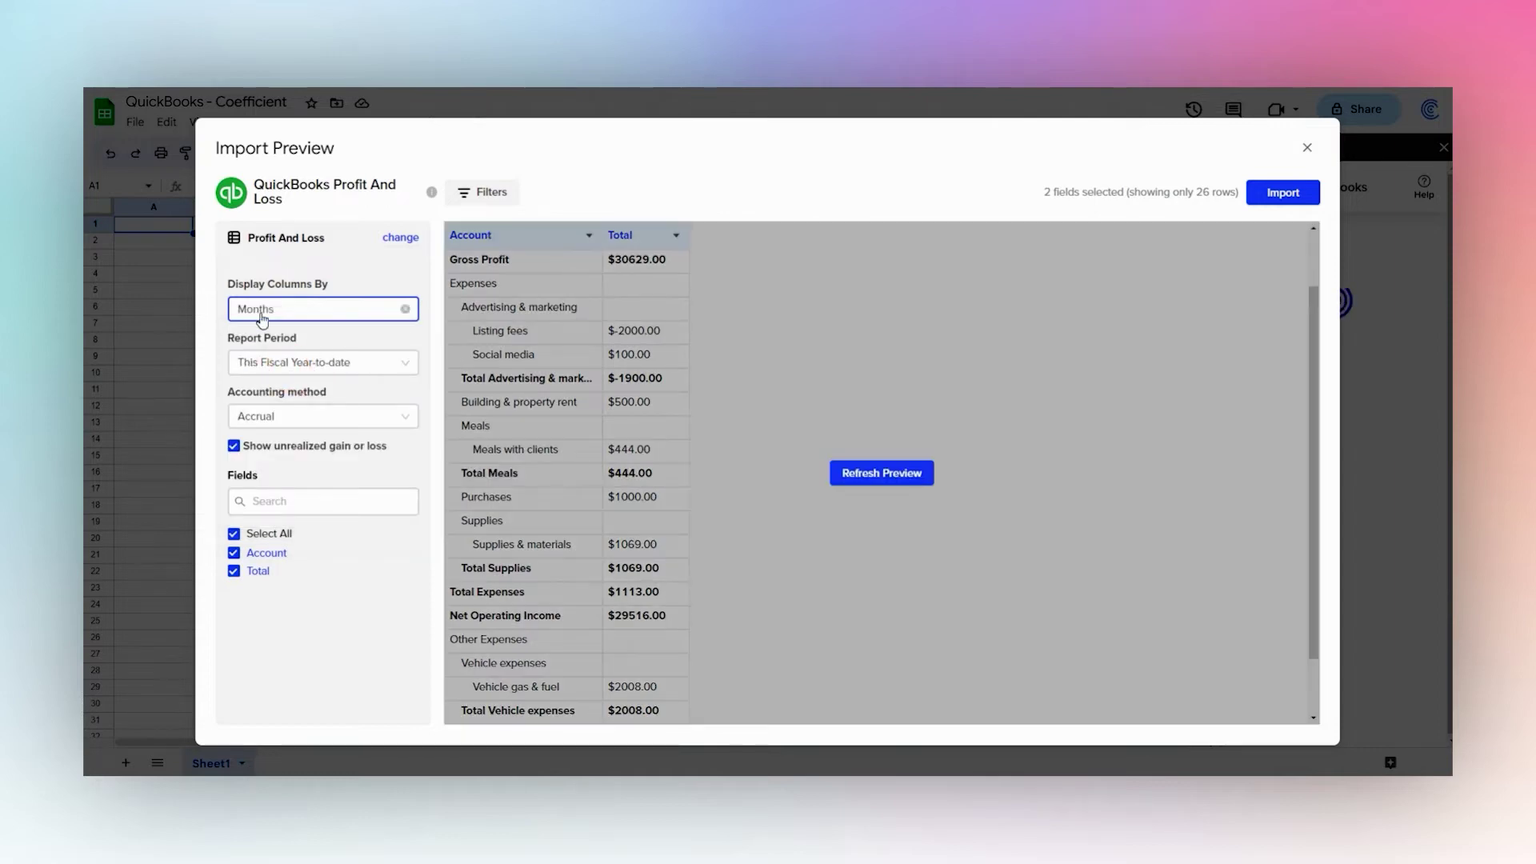
left_click(874, 472)
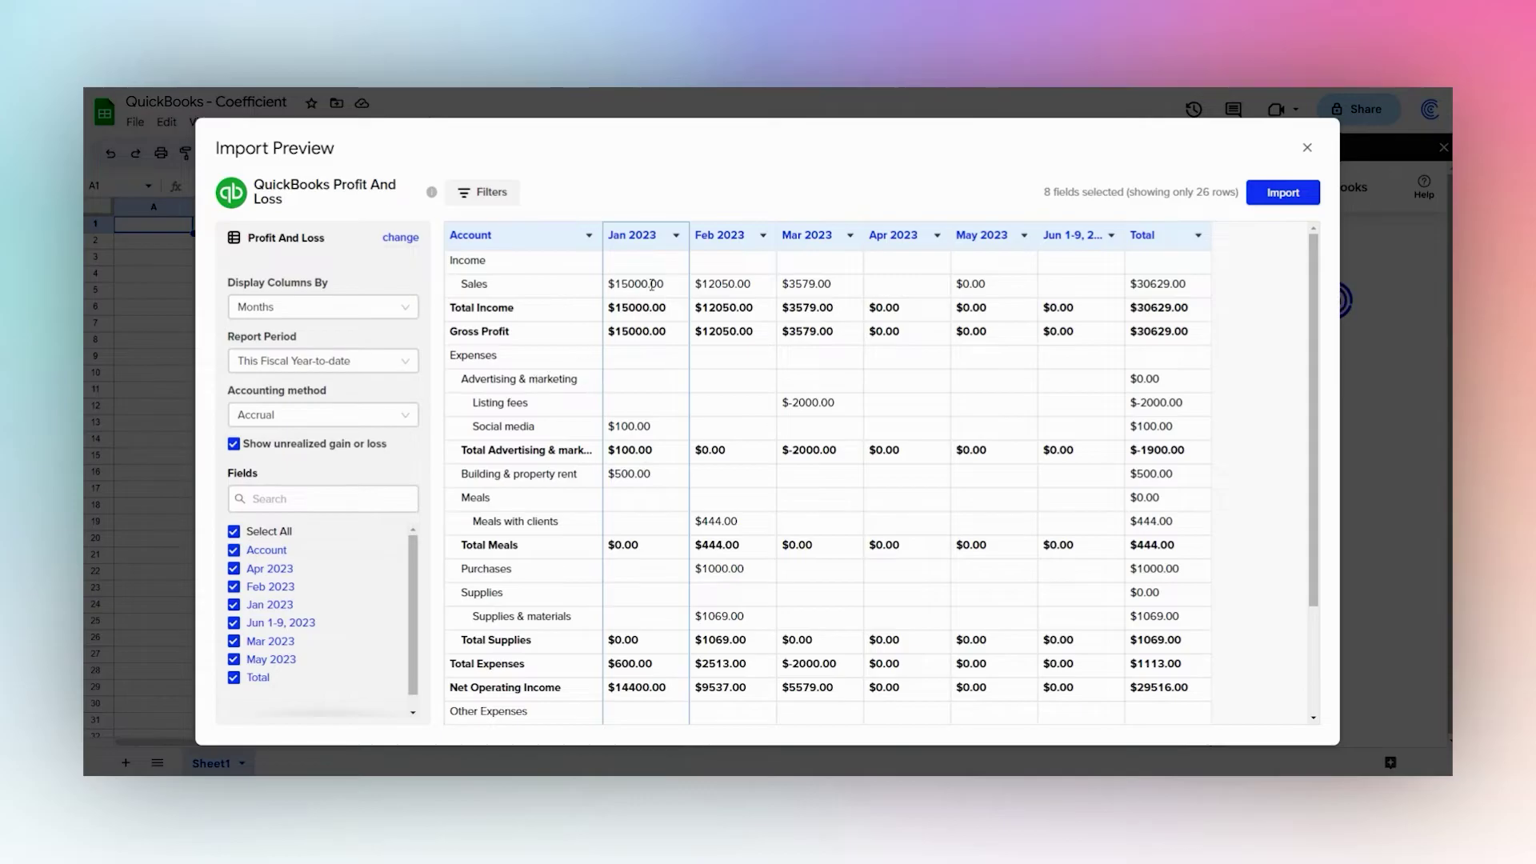
- Keep the Accrual accounting method and no filters, then import the Profit And Loss report
left_click(290, 428)
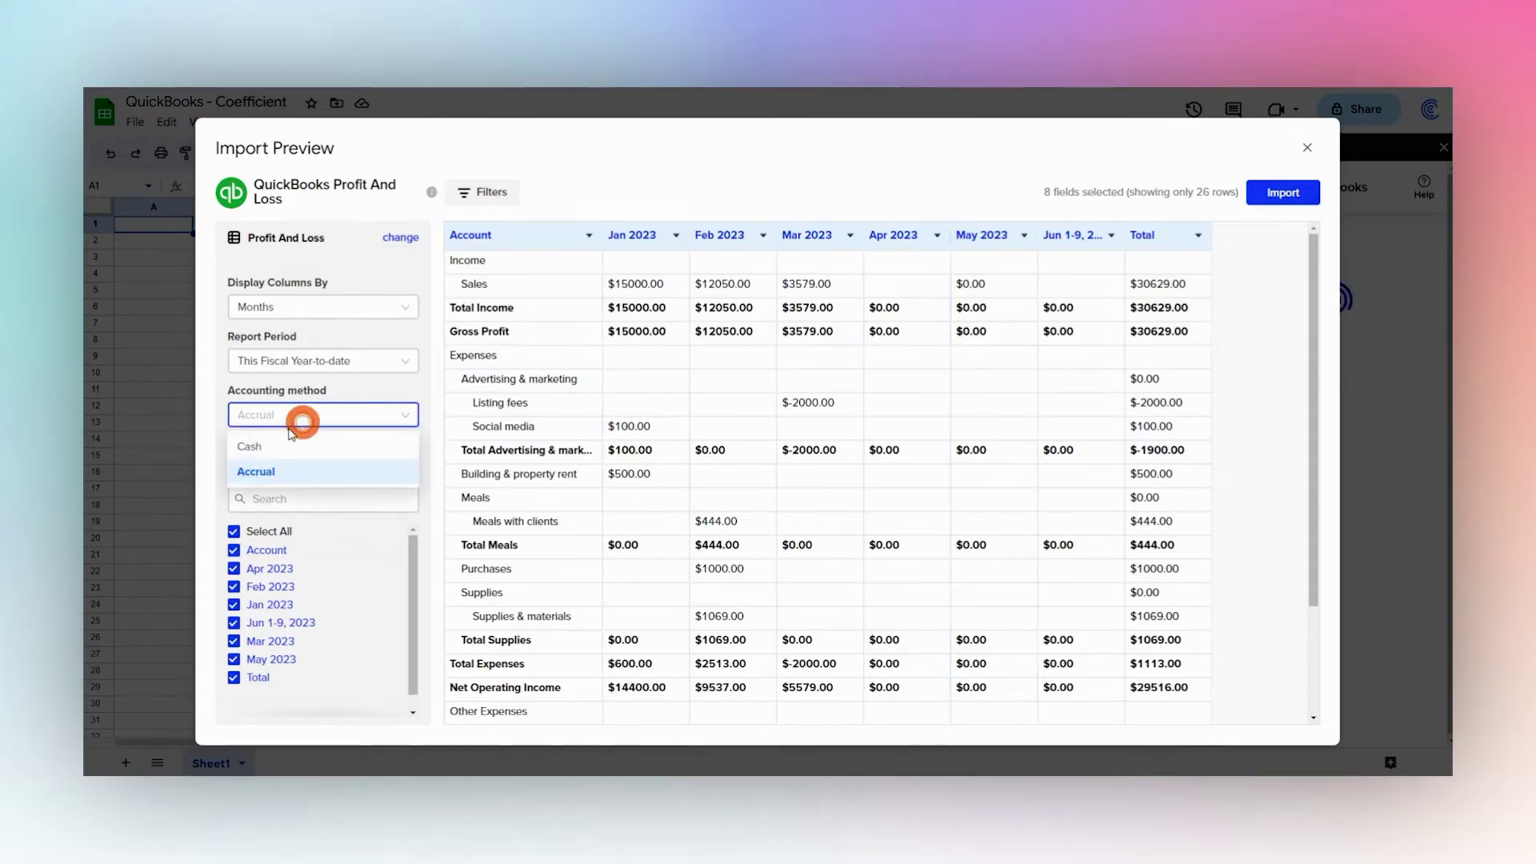
left_click(365, 395)
scroll(331, 574, "down", 1)
scroll(331, 574, "up", 1)
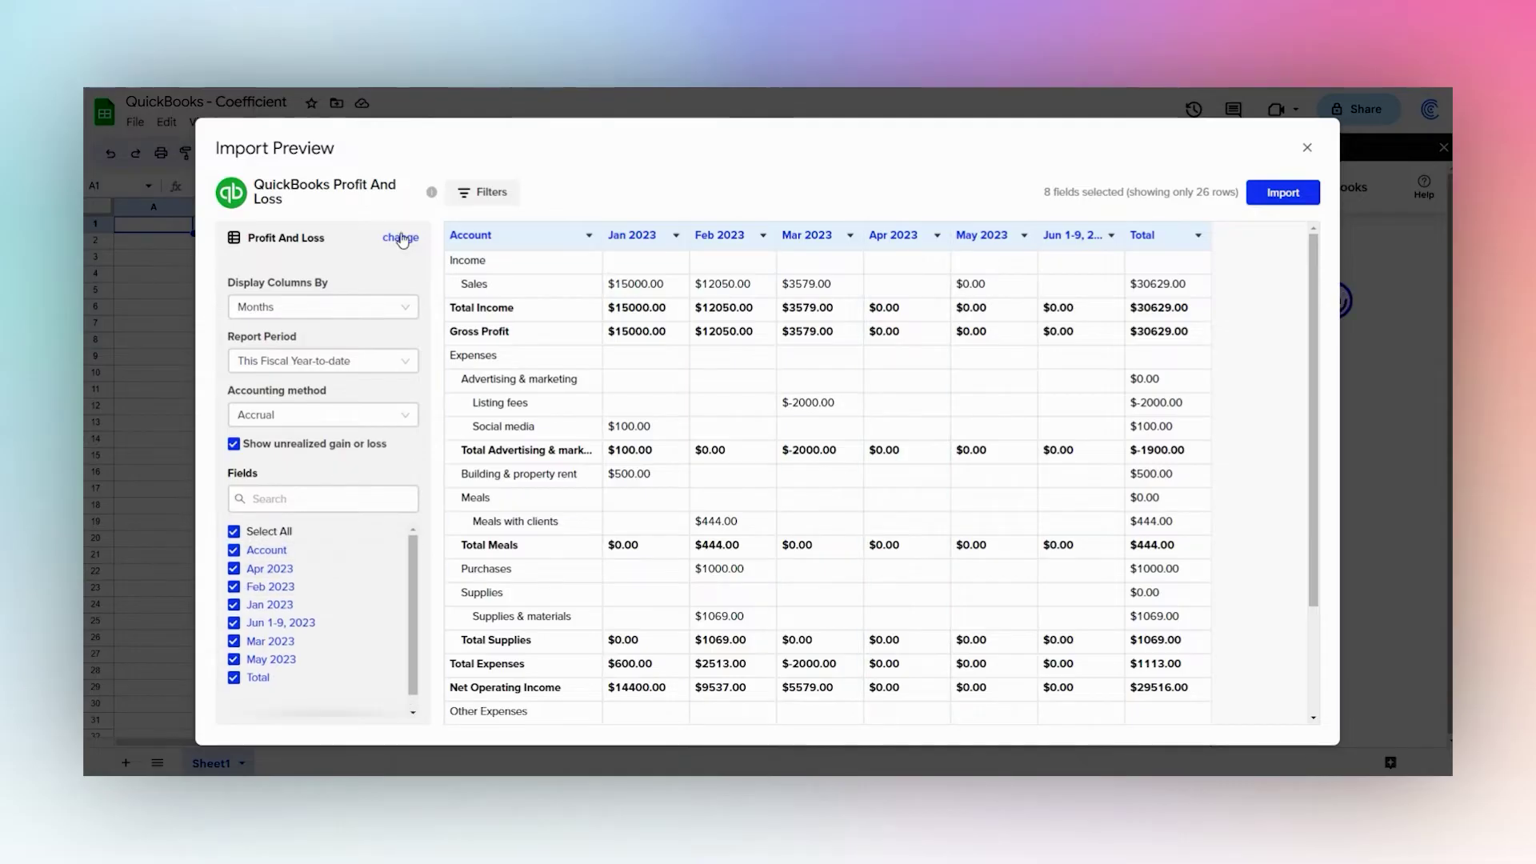
left_click(472, 195)
scroll(512, 296, "down", 1)
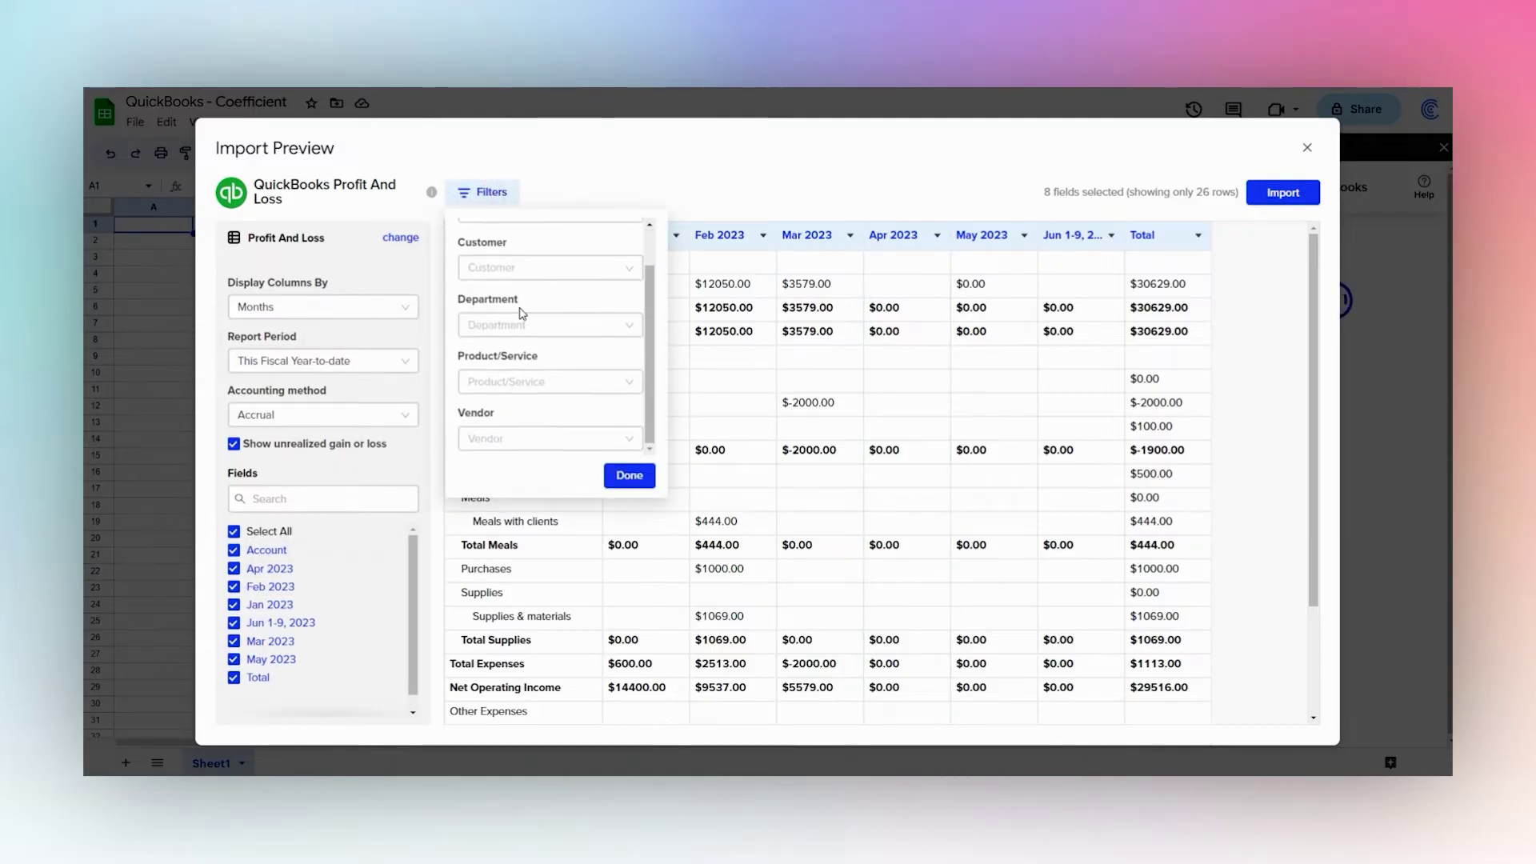
scroll(517, 362, "up", 1)
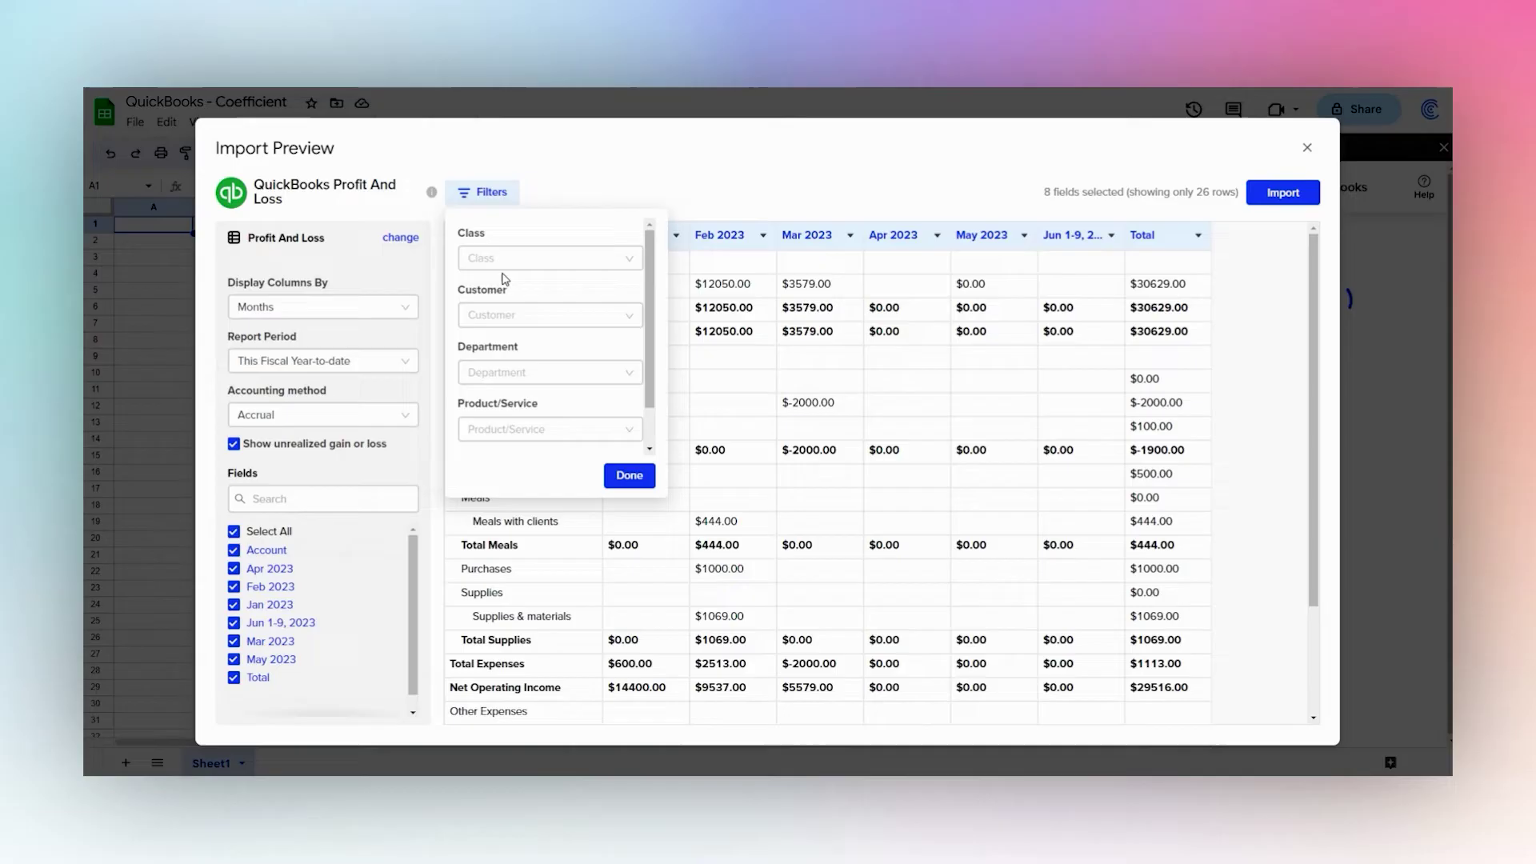
left_click(623, 477)
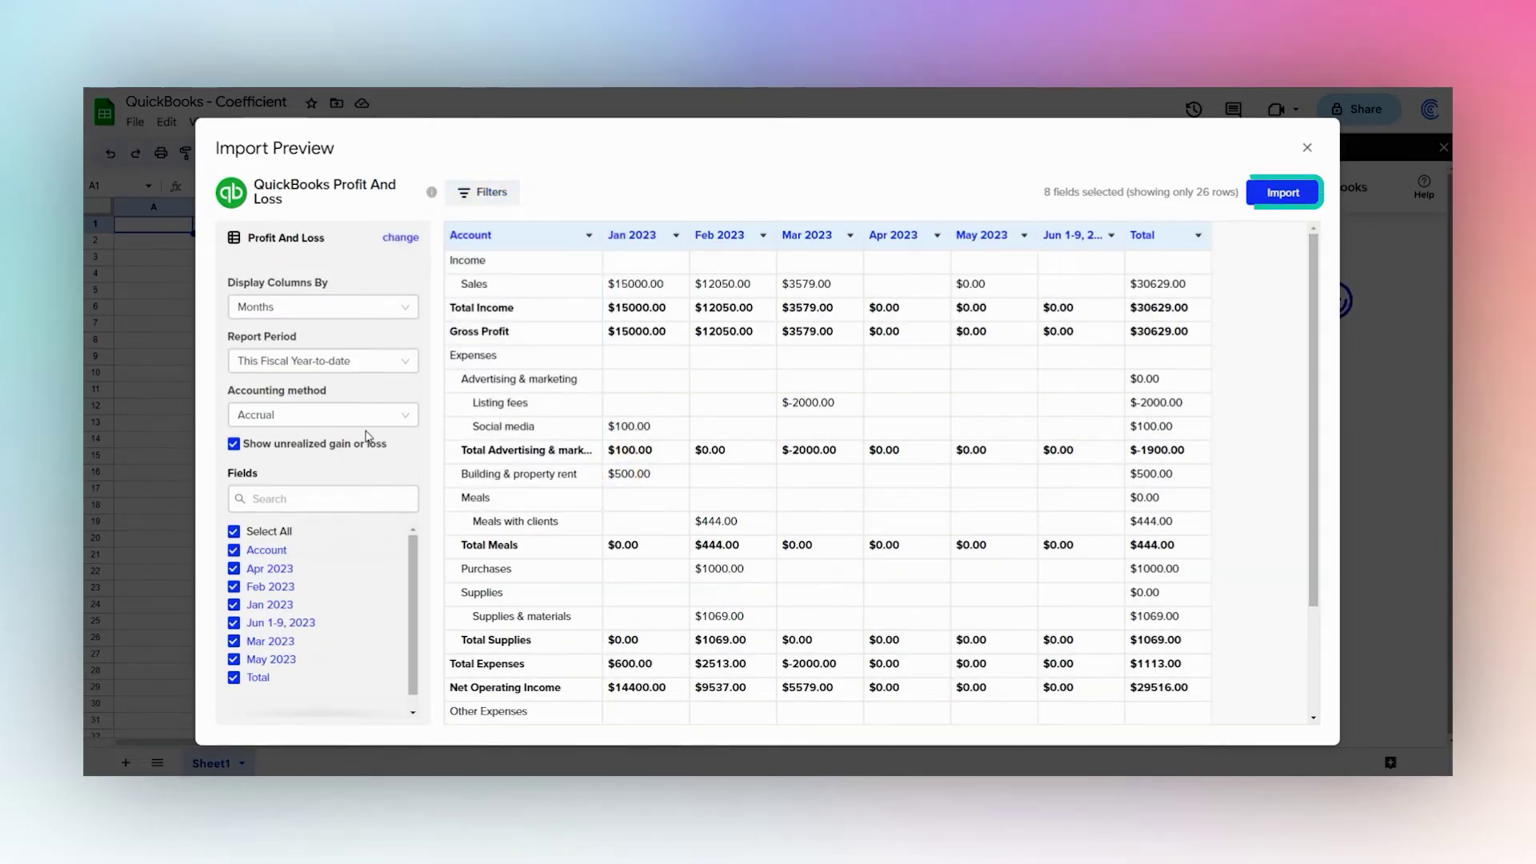
left_click(1272, 194)
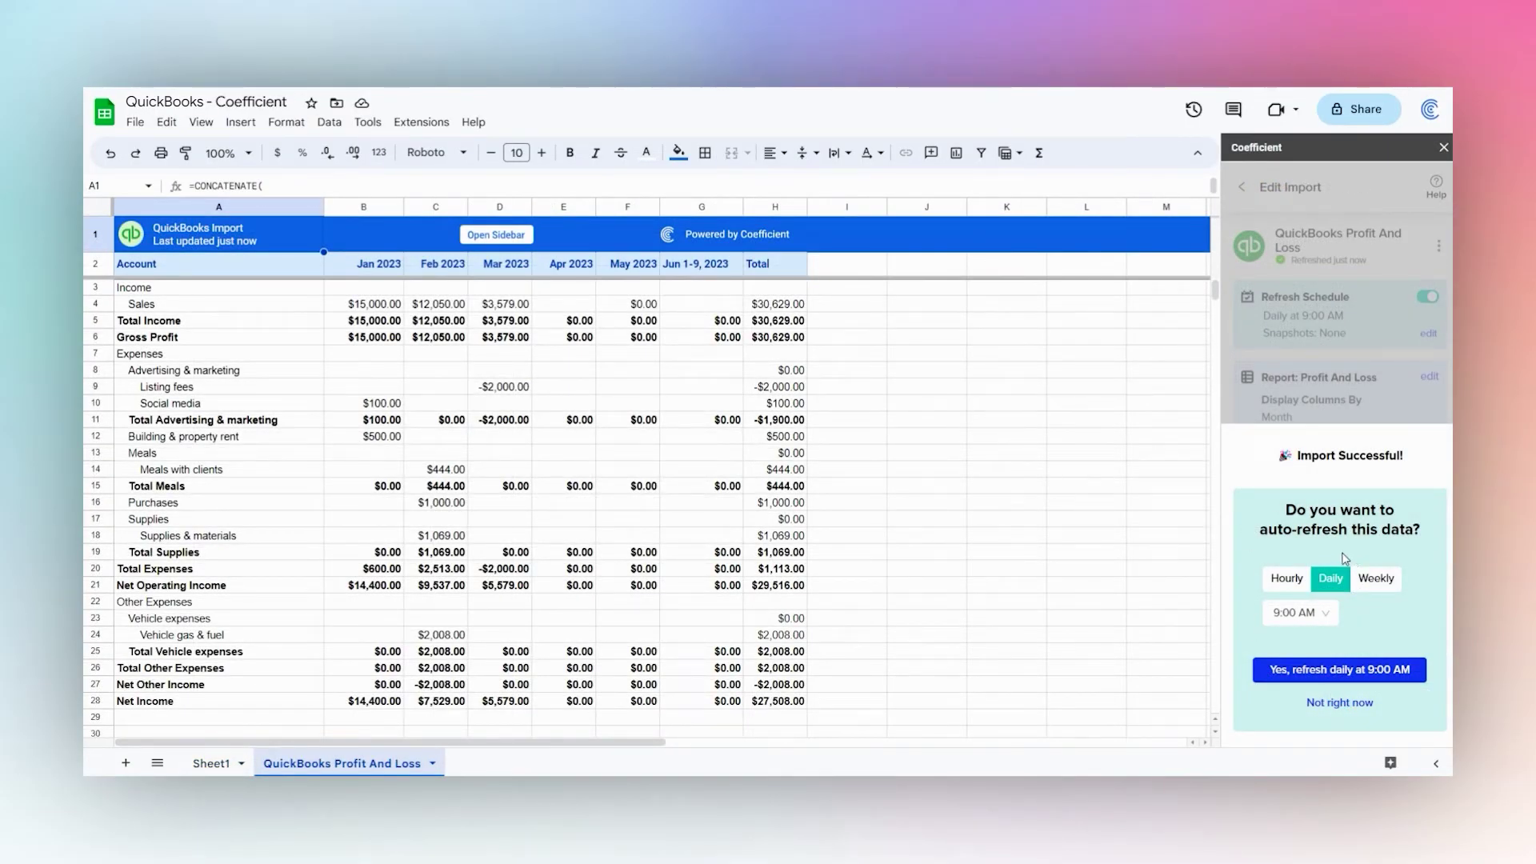
- Decline auto-refresh for the Profit And Loss import, review its settings, and return to Coefficient's home panel
left_click(1339, 702)
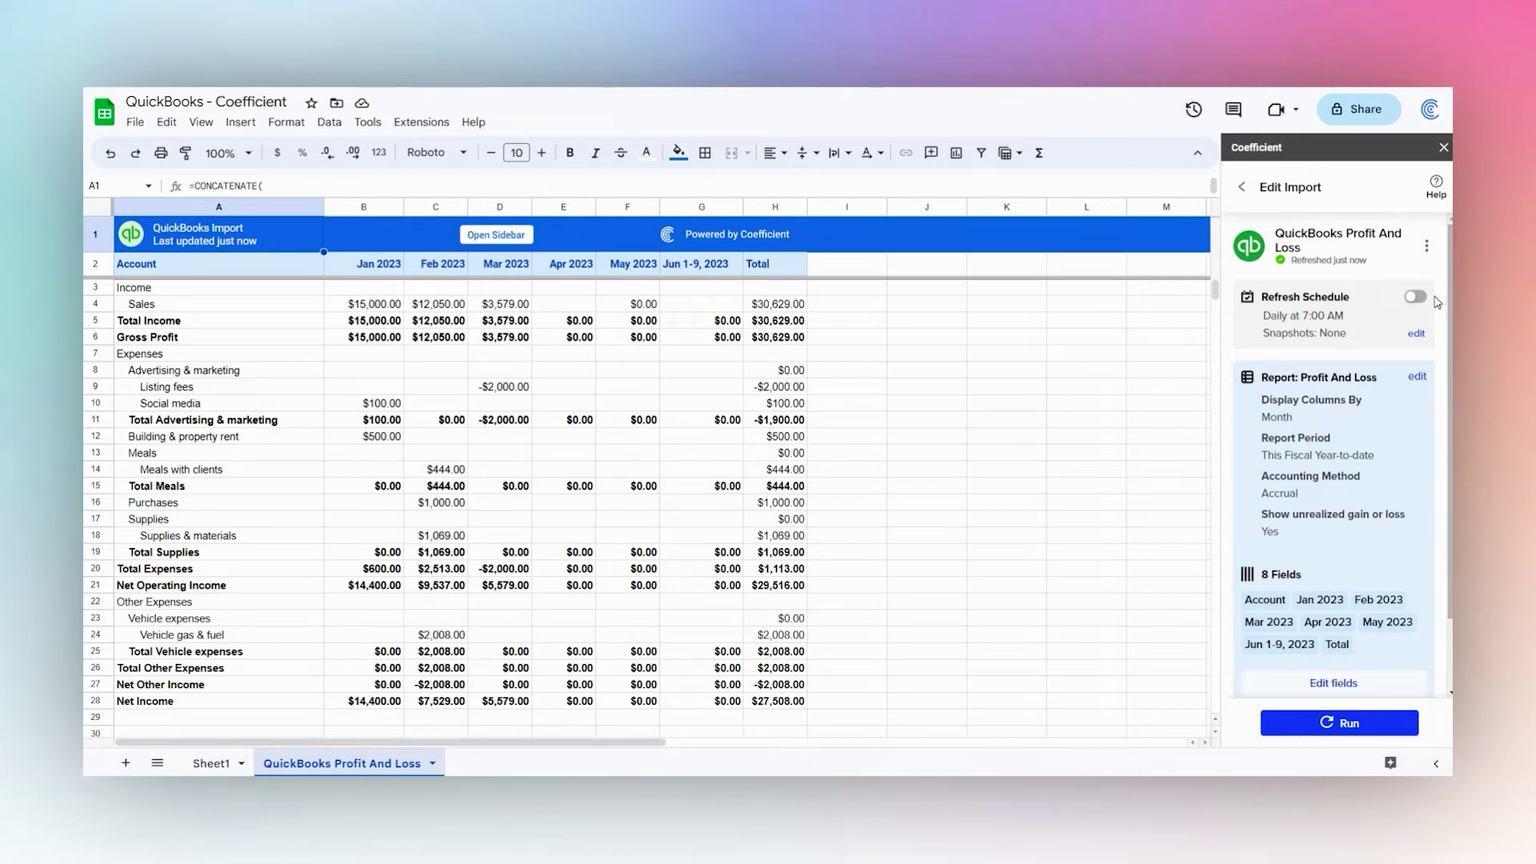
scroll(1377, 419, "down", 2)
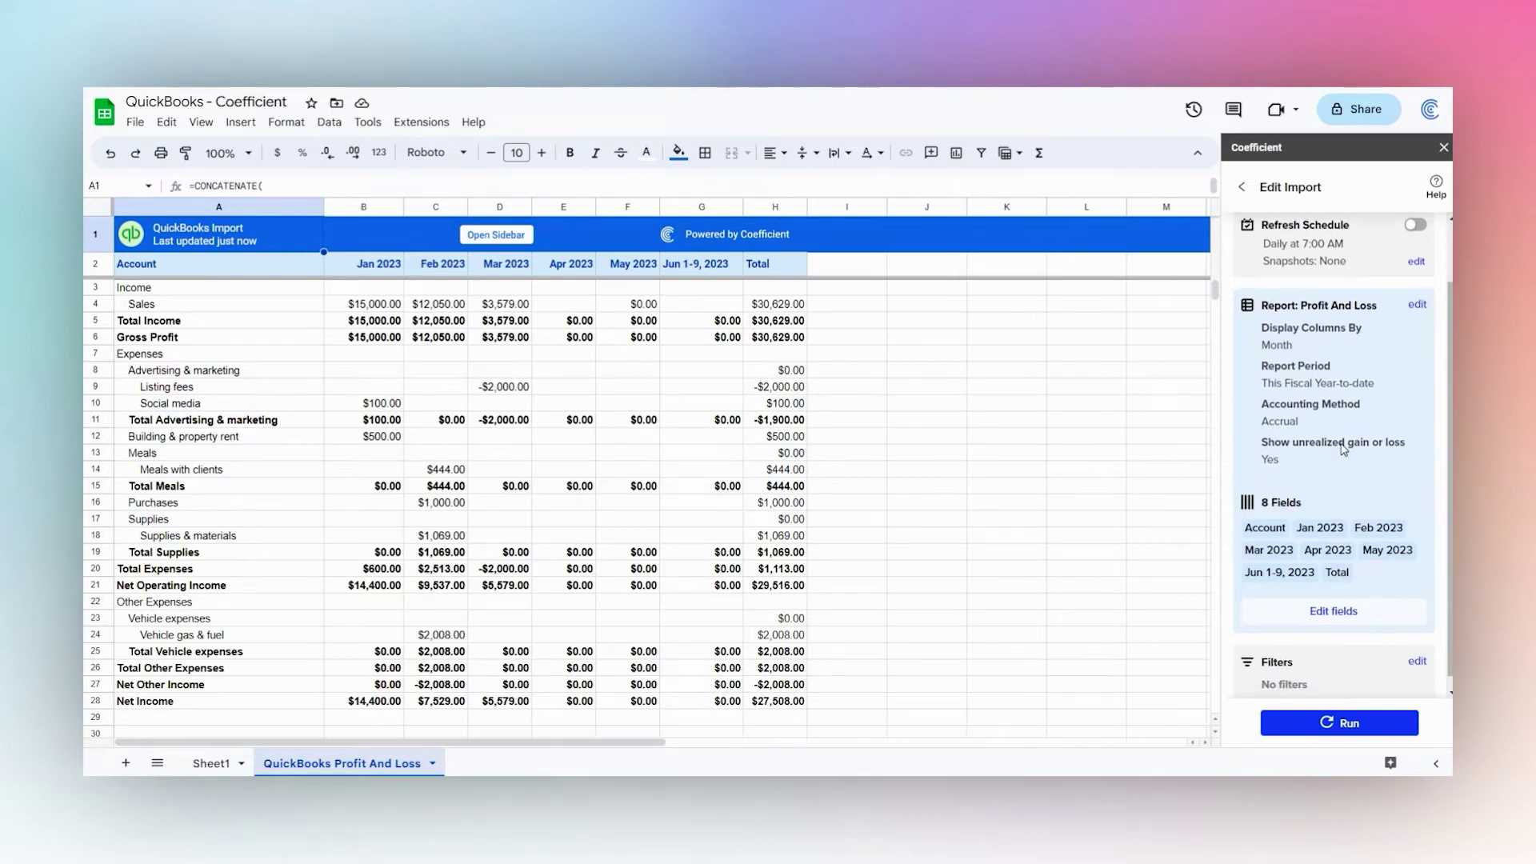
scroll(1346, 480, "down", 1)
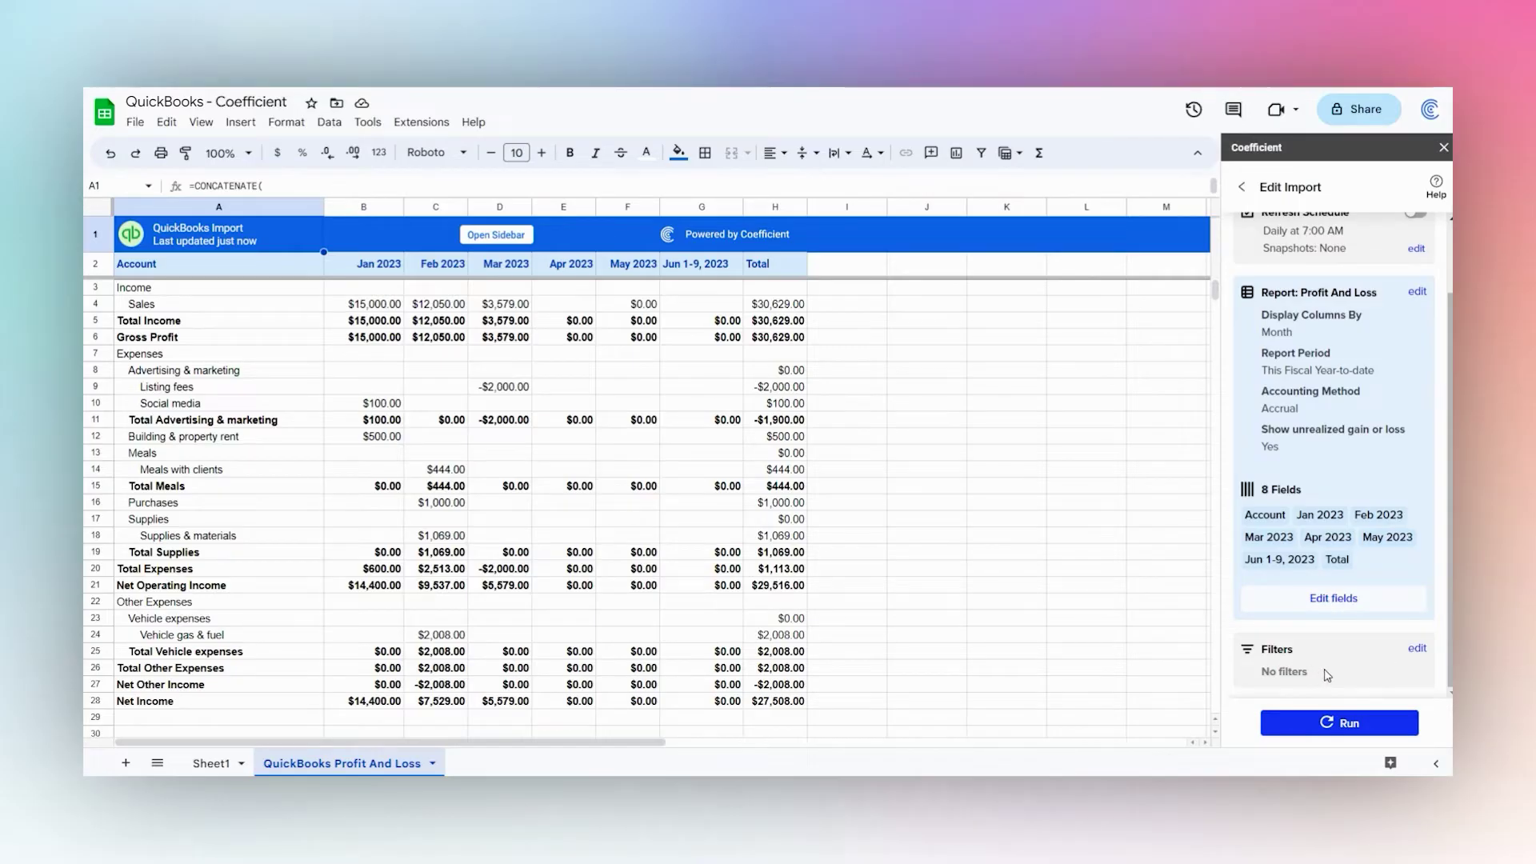
scroll(1330, 648, "up", 2)
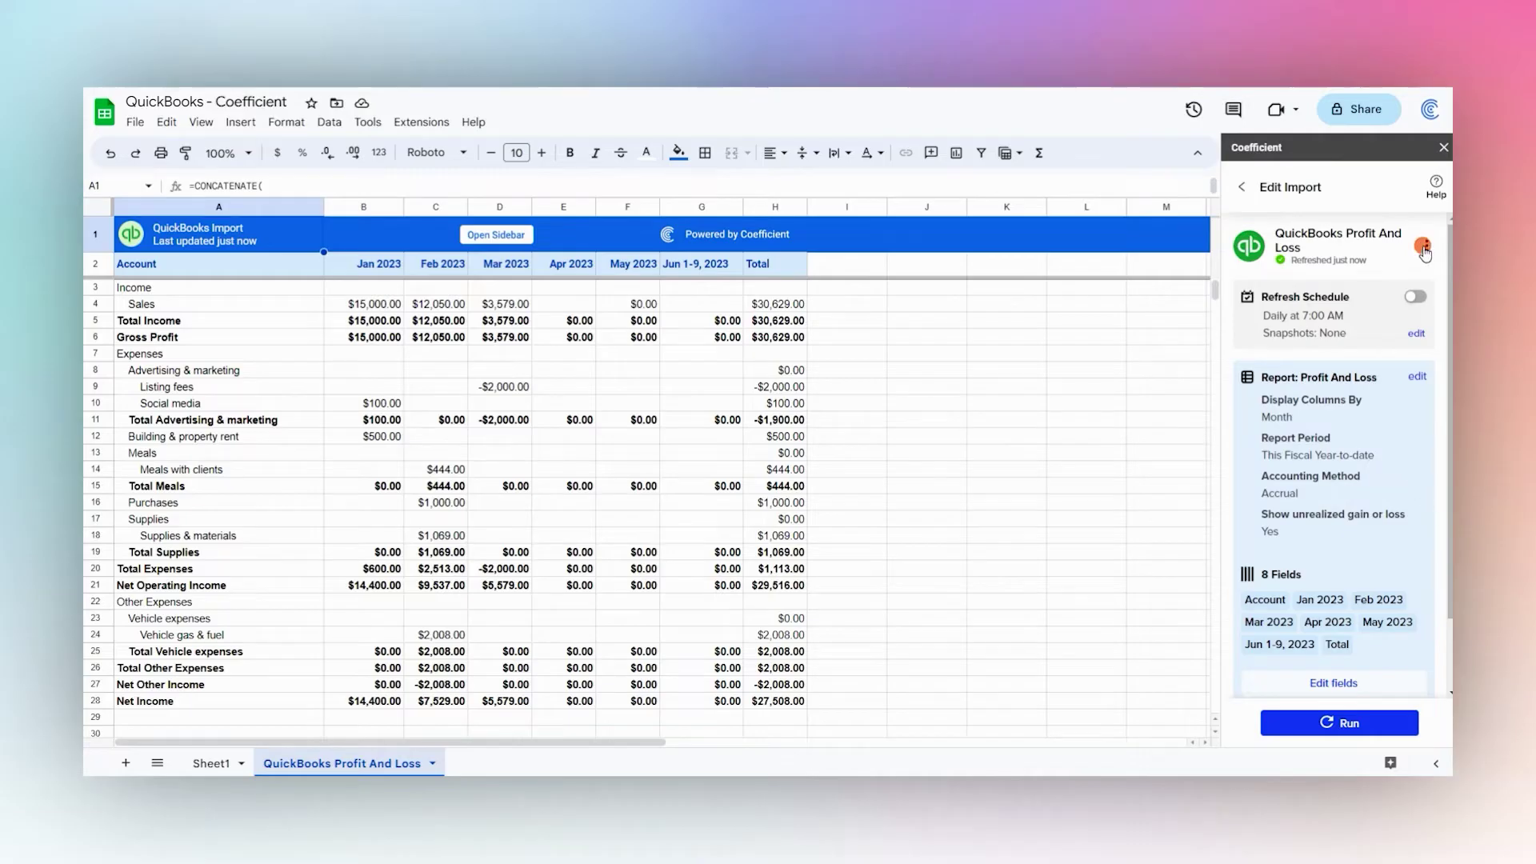
left_click(1426, 245)
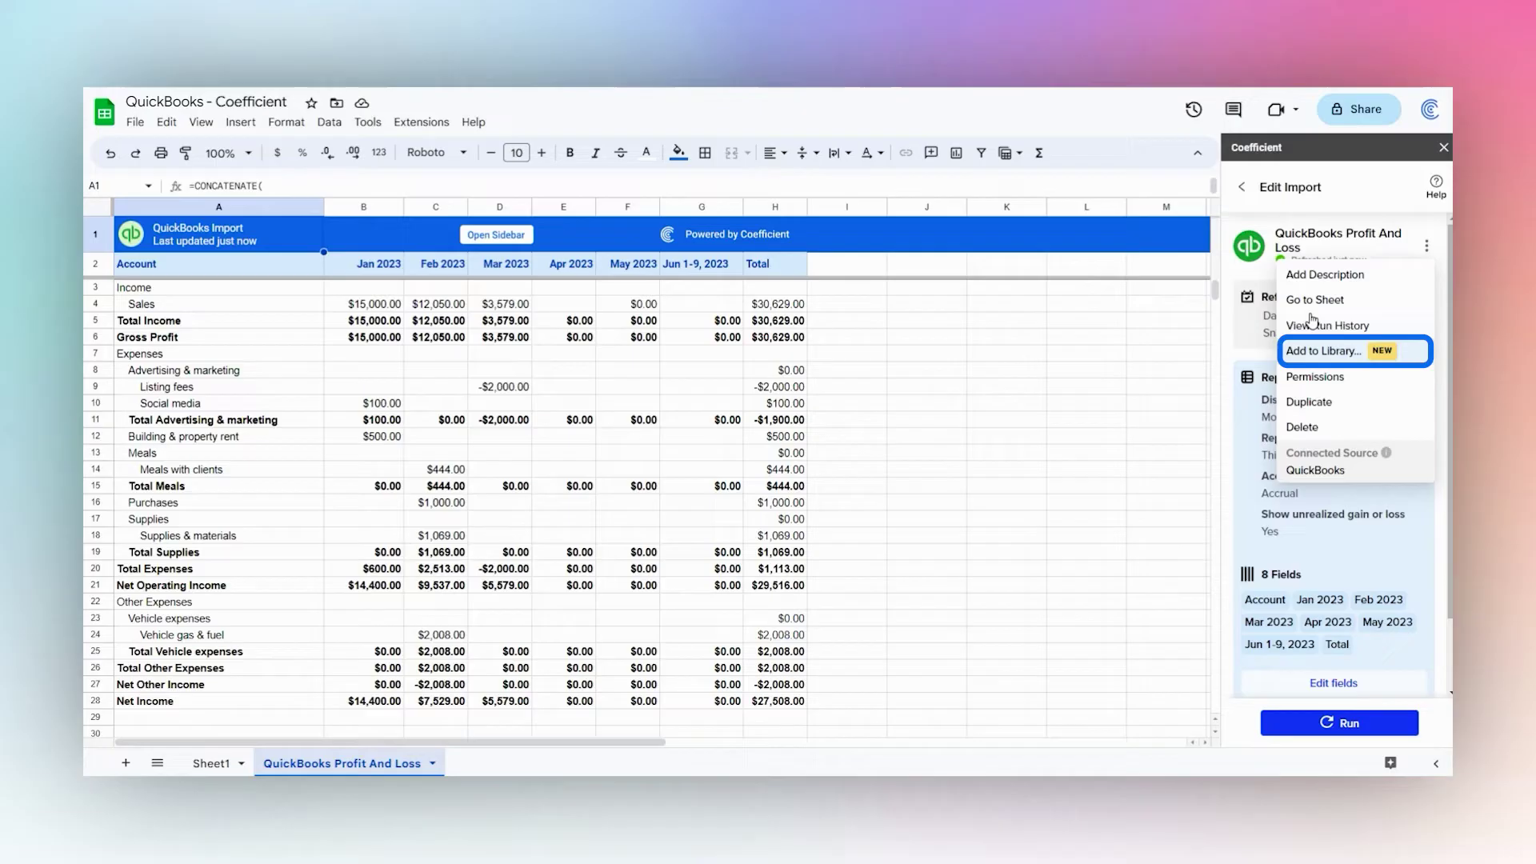
left_click(1242, 187)
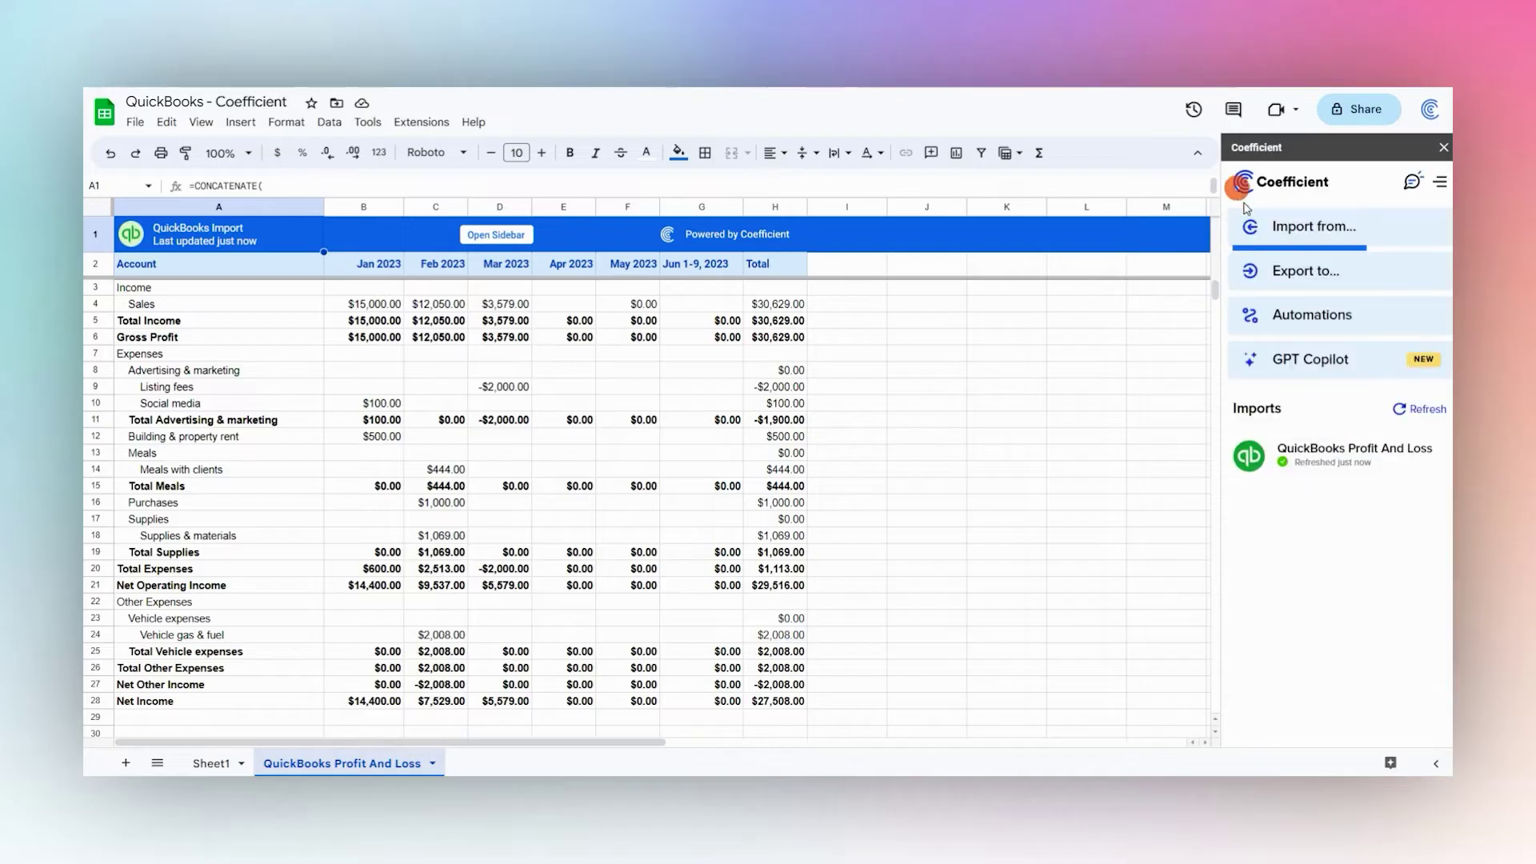
- Import the QuickBooks Estimate object with six fields via Objects & Fields into a new sheet
left_click(1288, 222)
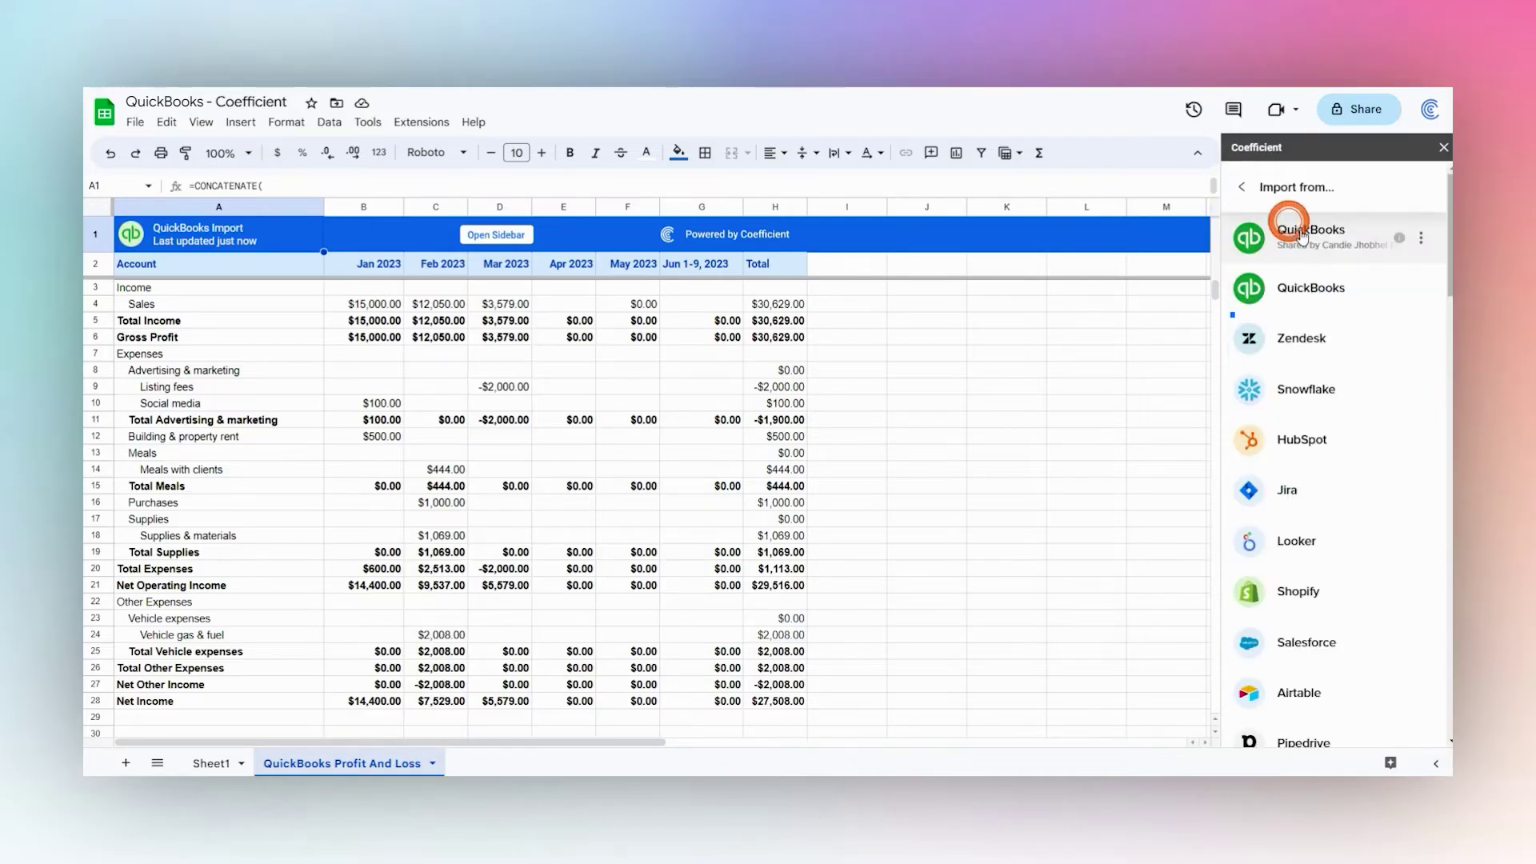
left_click(1315, 291)
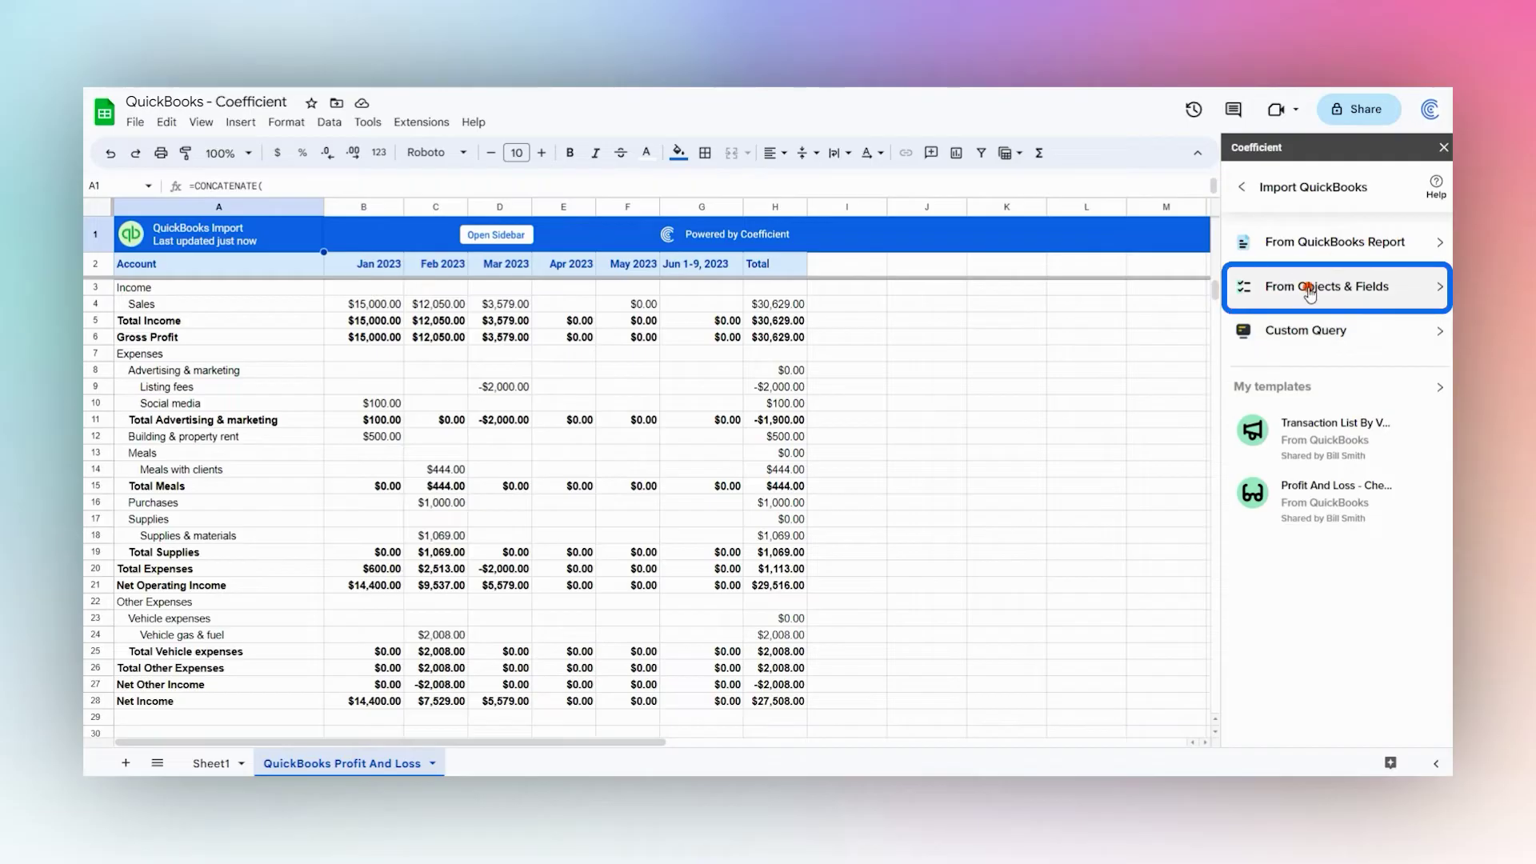
left_click(1296, 282)
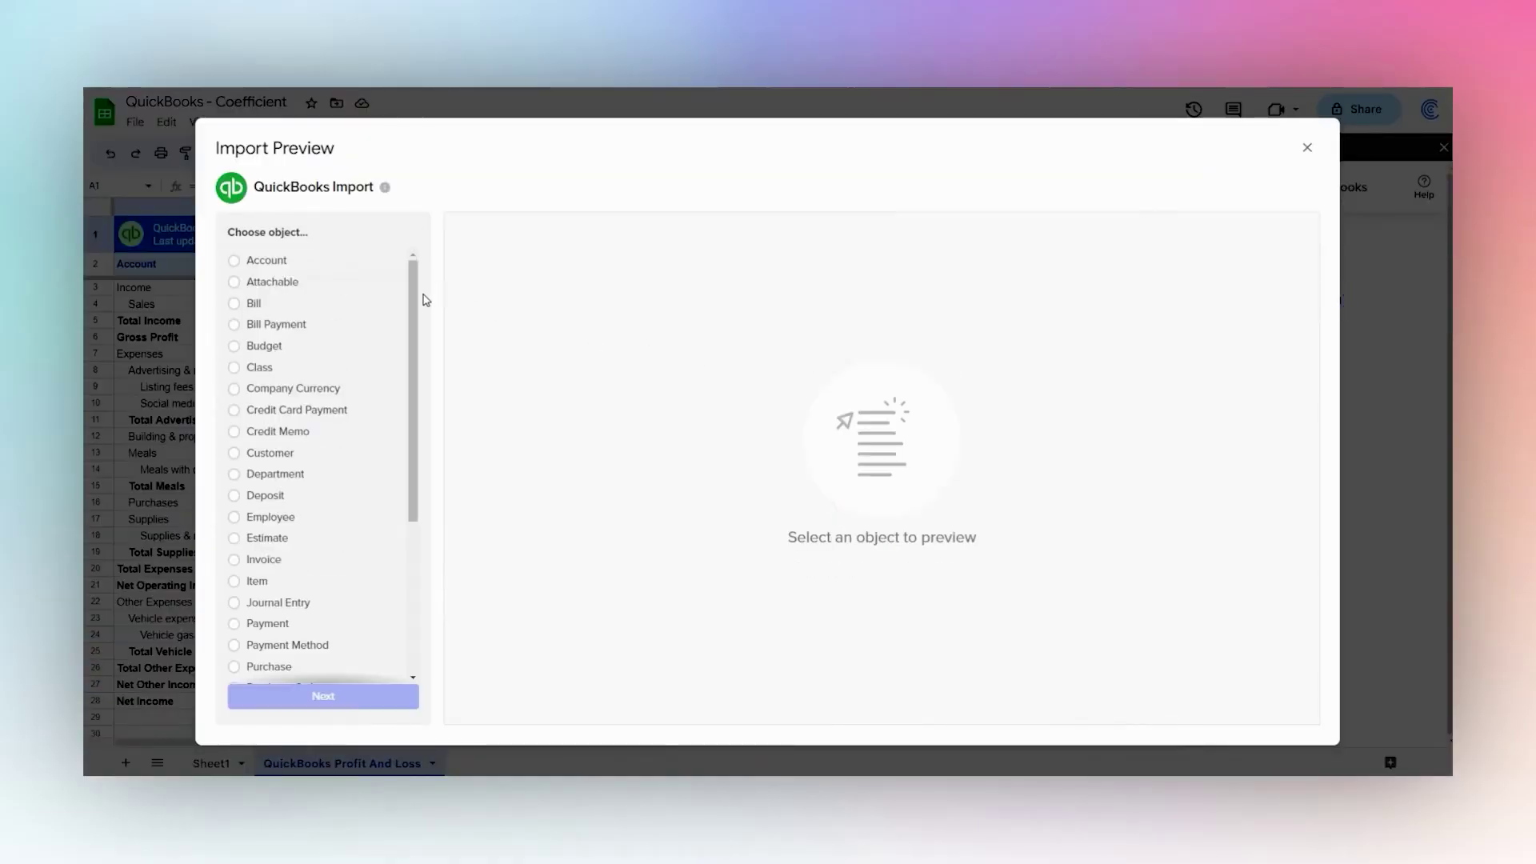
left_click(234, 537)
left_click(323, 697)
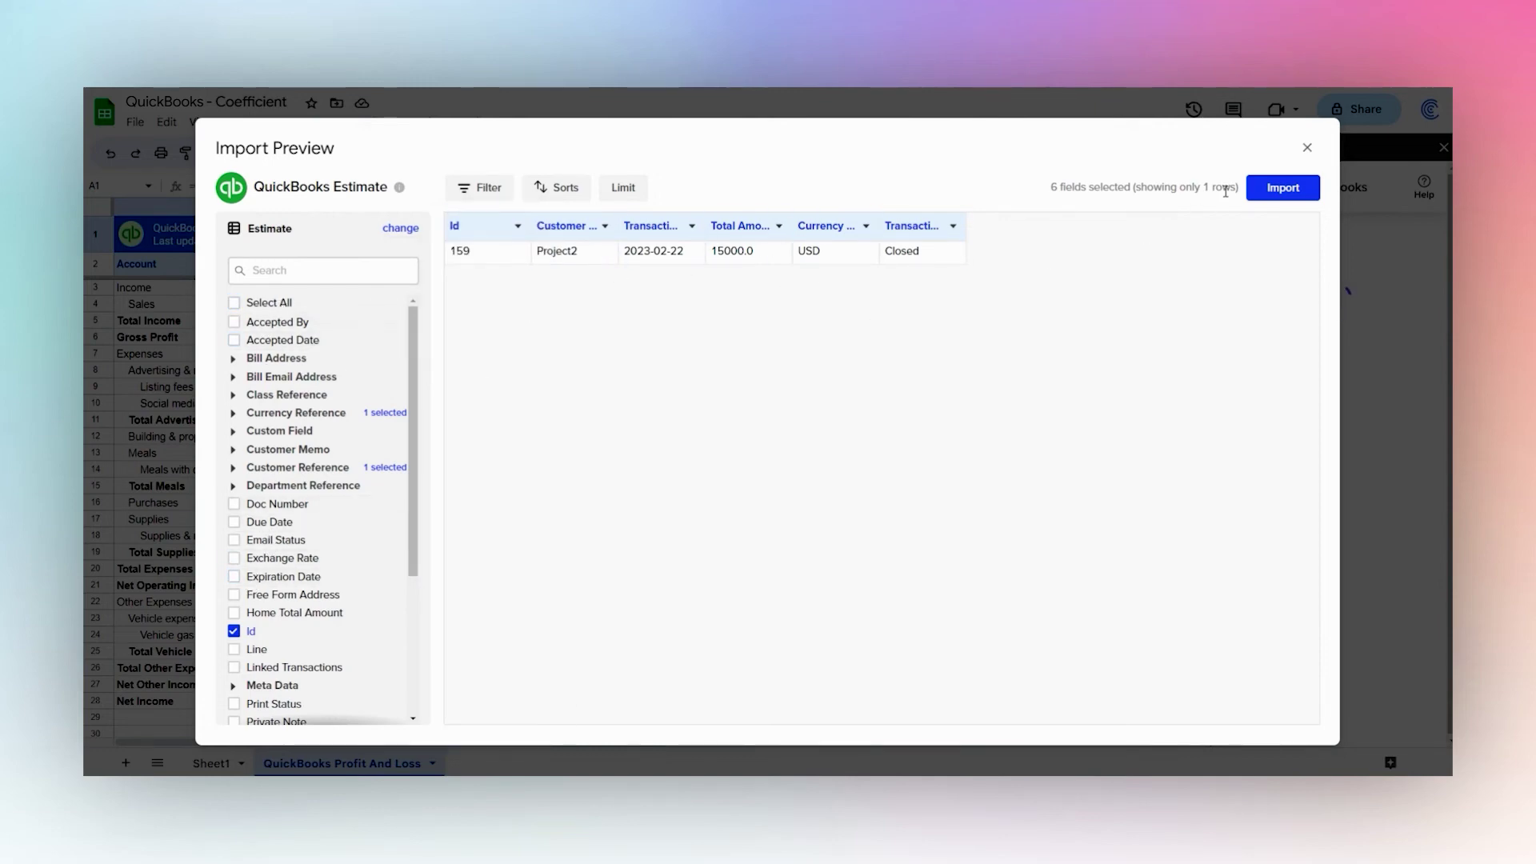
left_click(1277, 194)
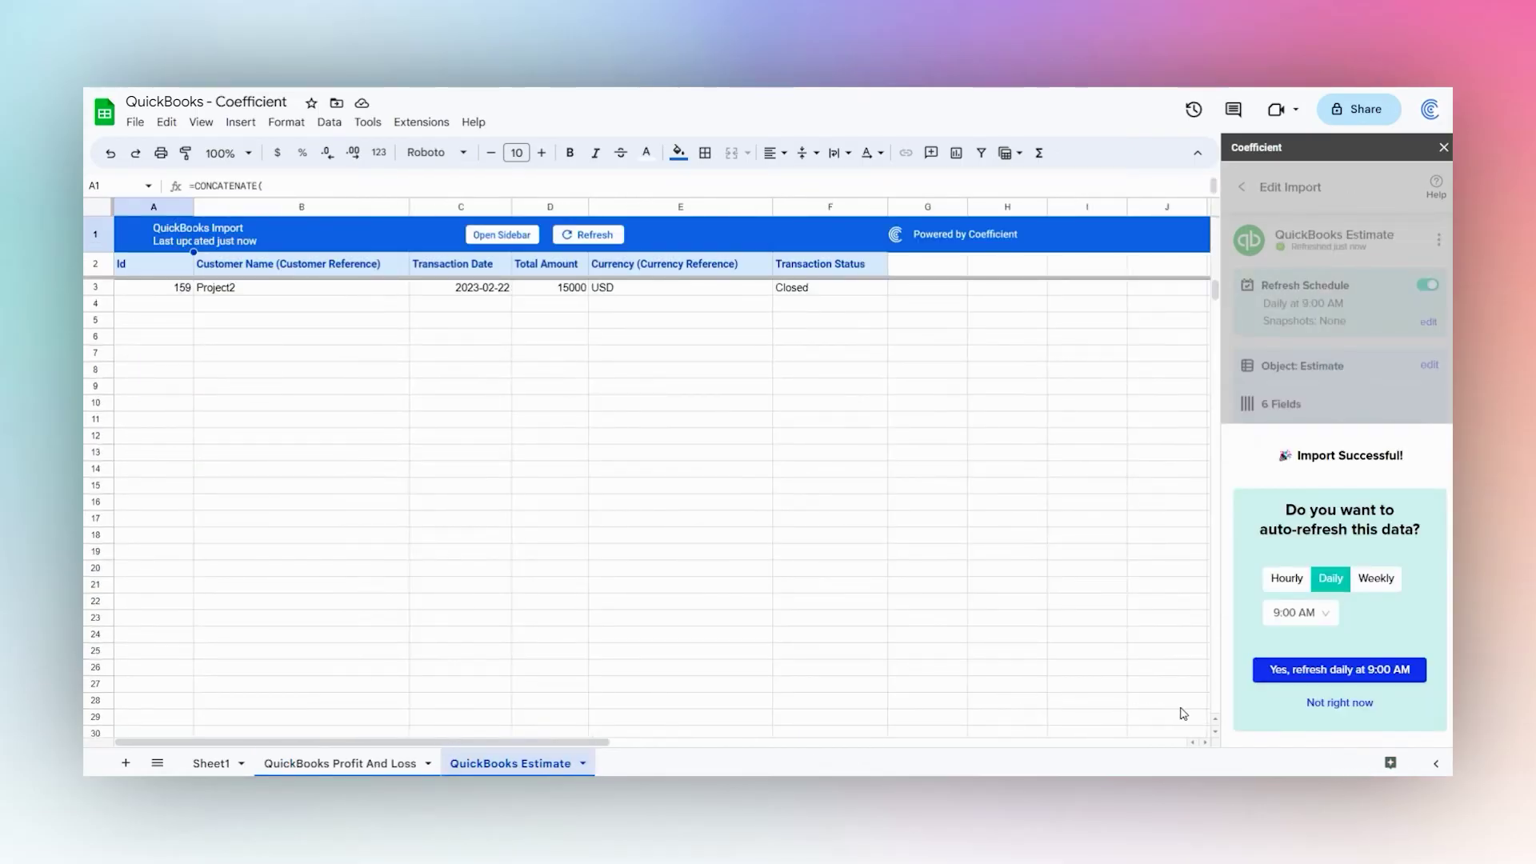
- Decline auto-refresh for the Estimate import and start a new QuickBooks Custom Query import
left_click(1331, 703)
left_click(1239, 188)
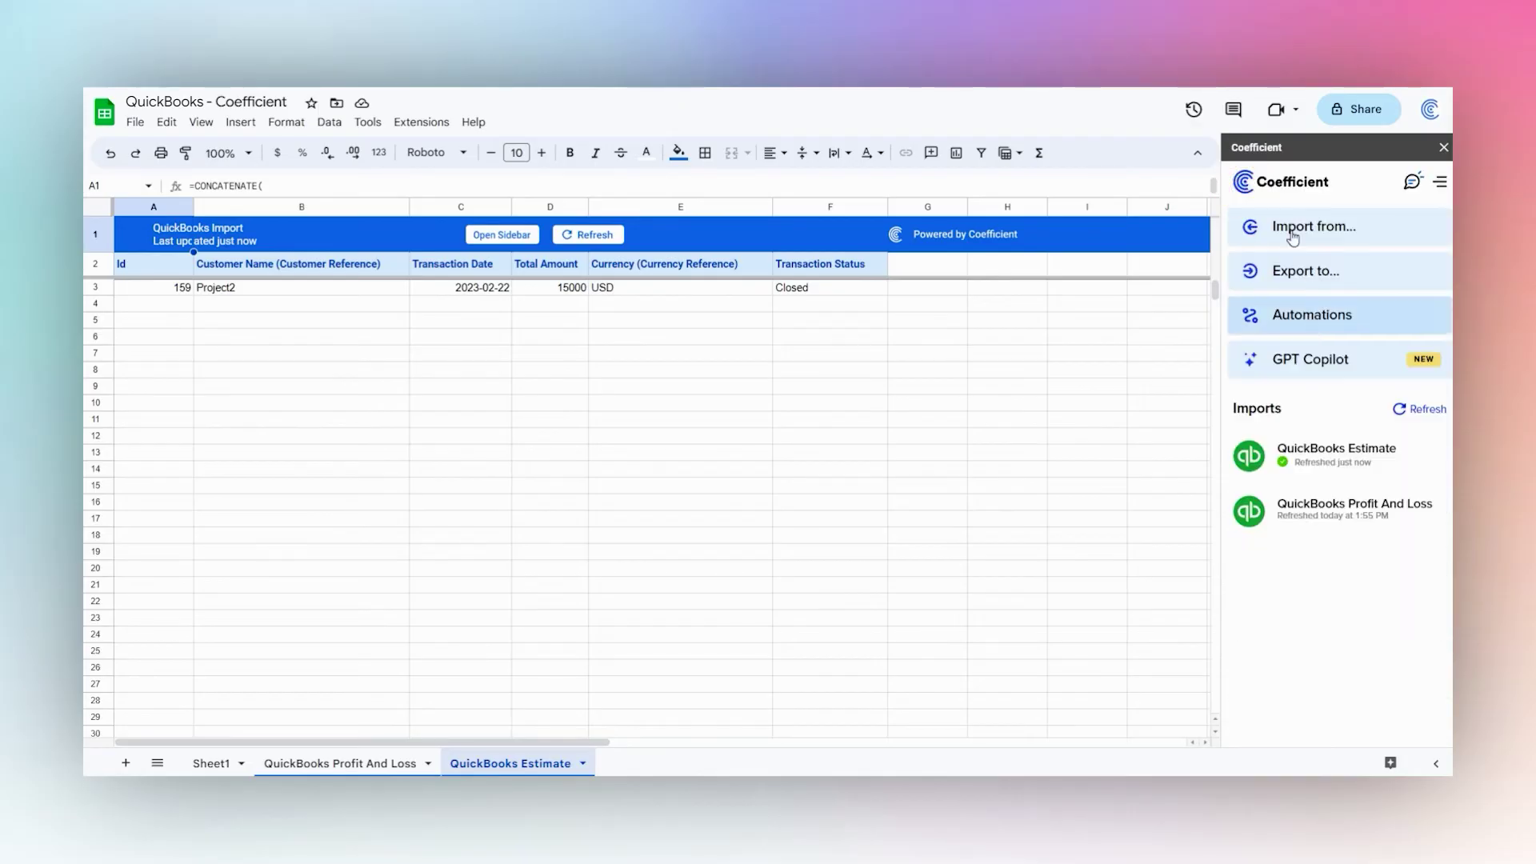
left_click(1294, 225)
left_click(1327, 240)
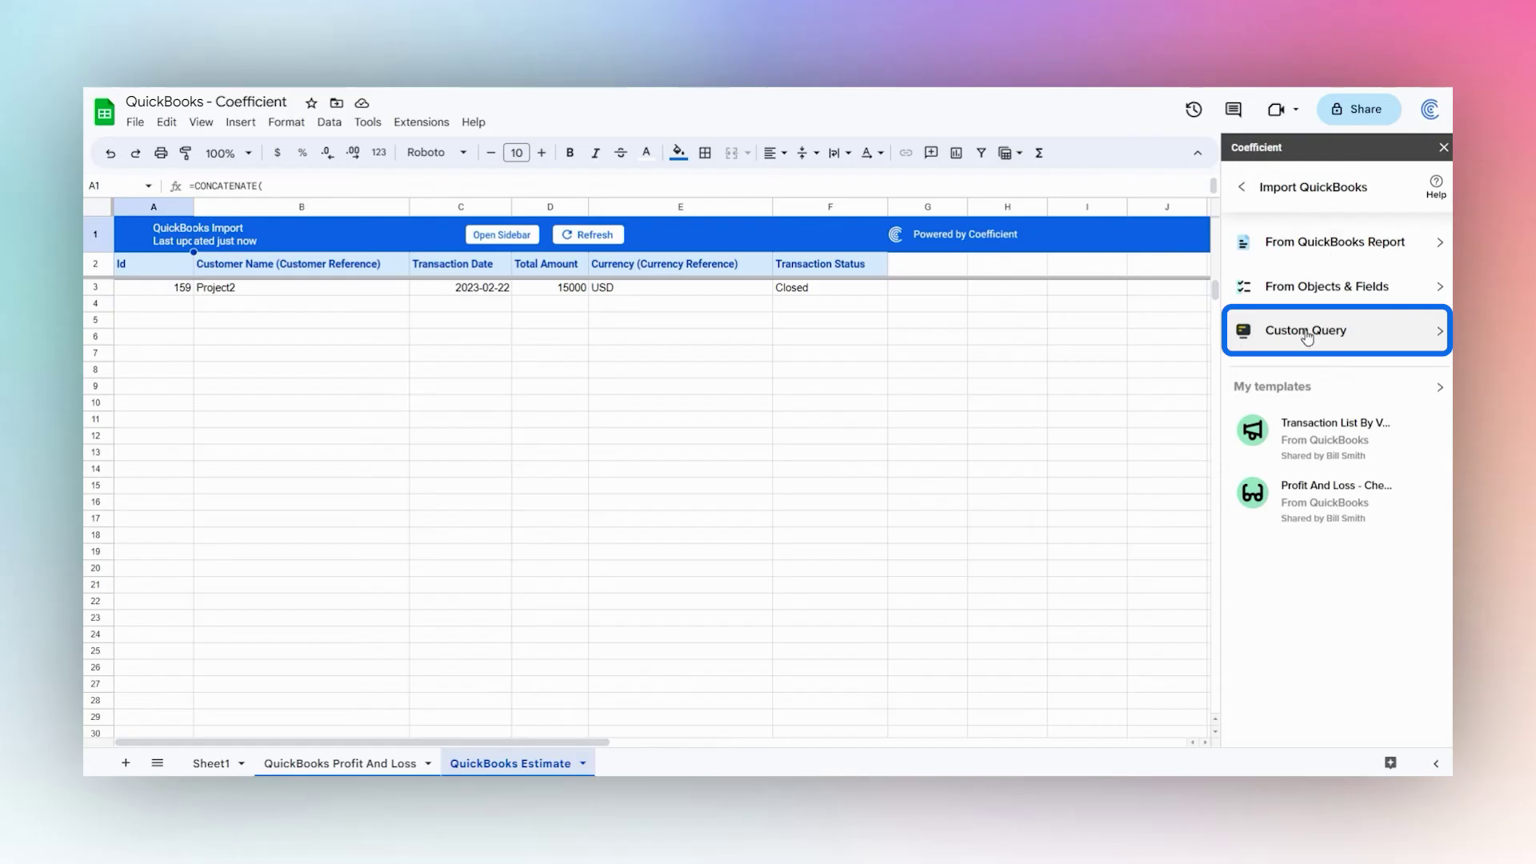
left_click(1306, 336)
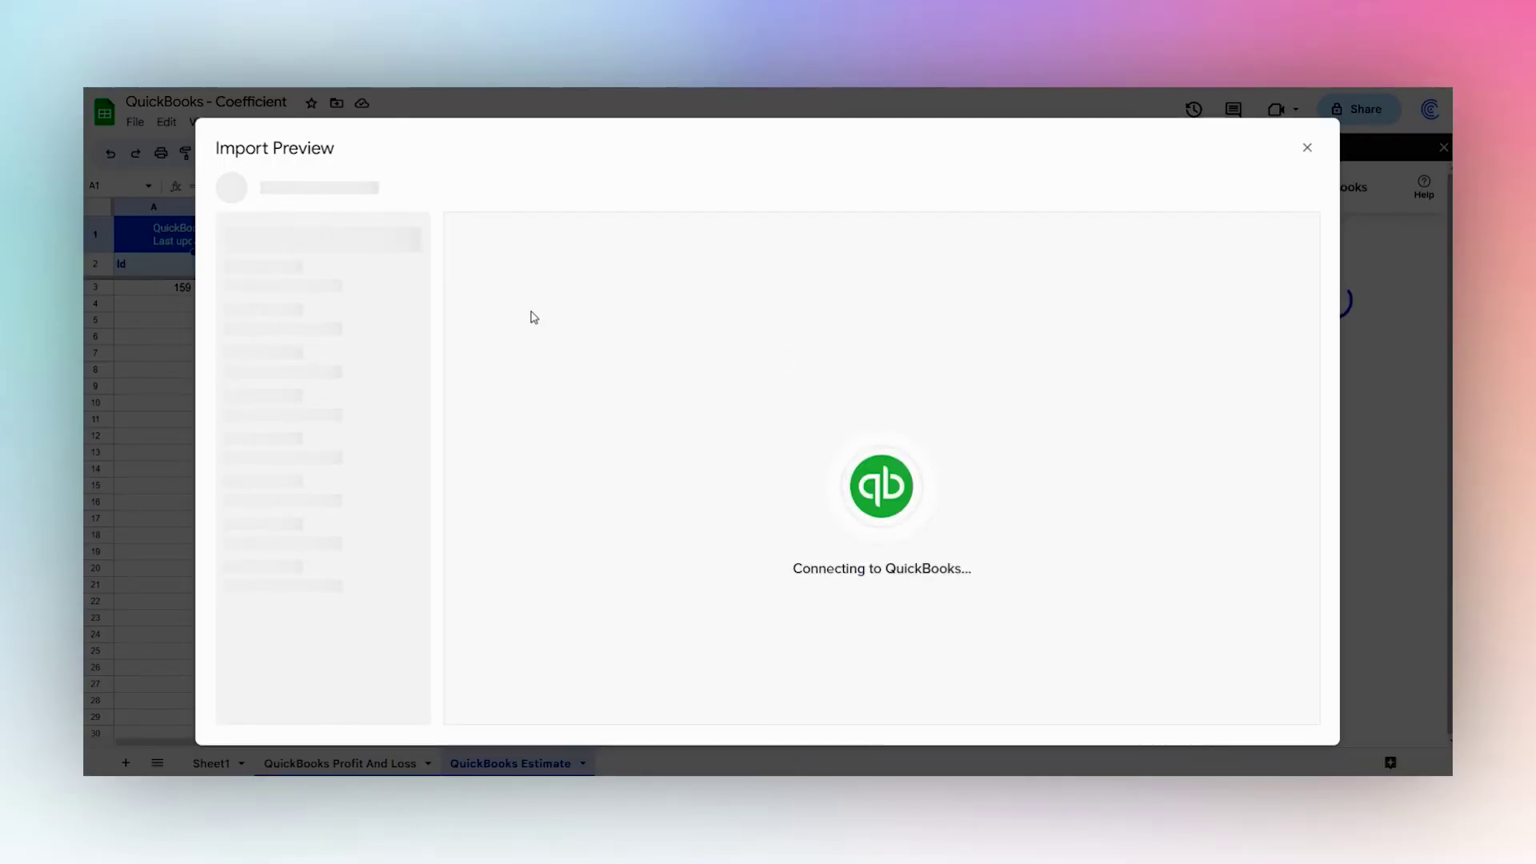
- Write the query SELECT * FROM INVOICE where TotalAmt > '1000.0' and preview its 9 rows
left_click(323, 262)
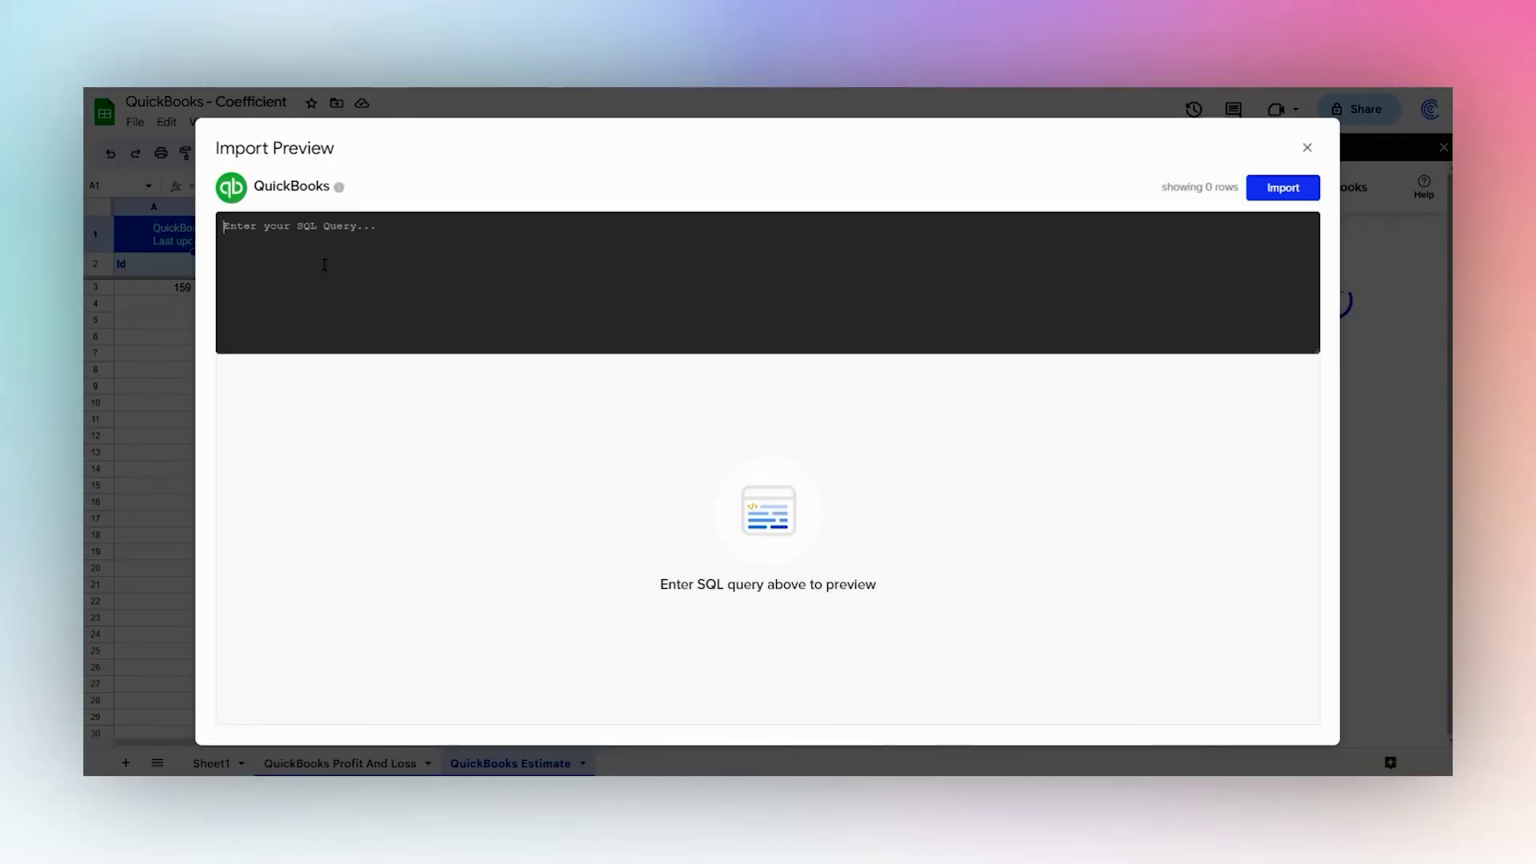
type("SELECT *")
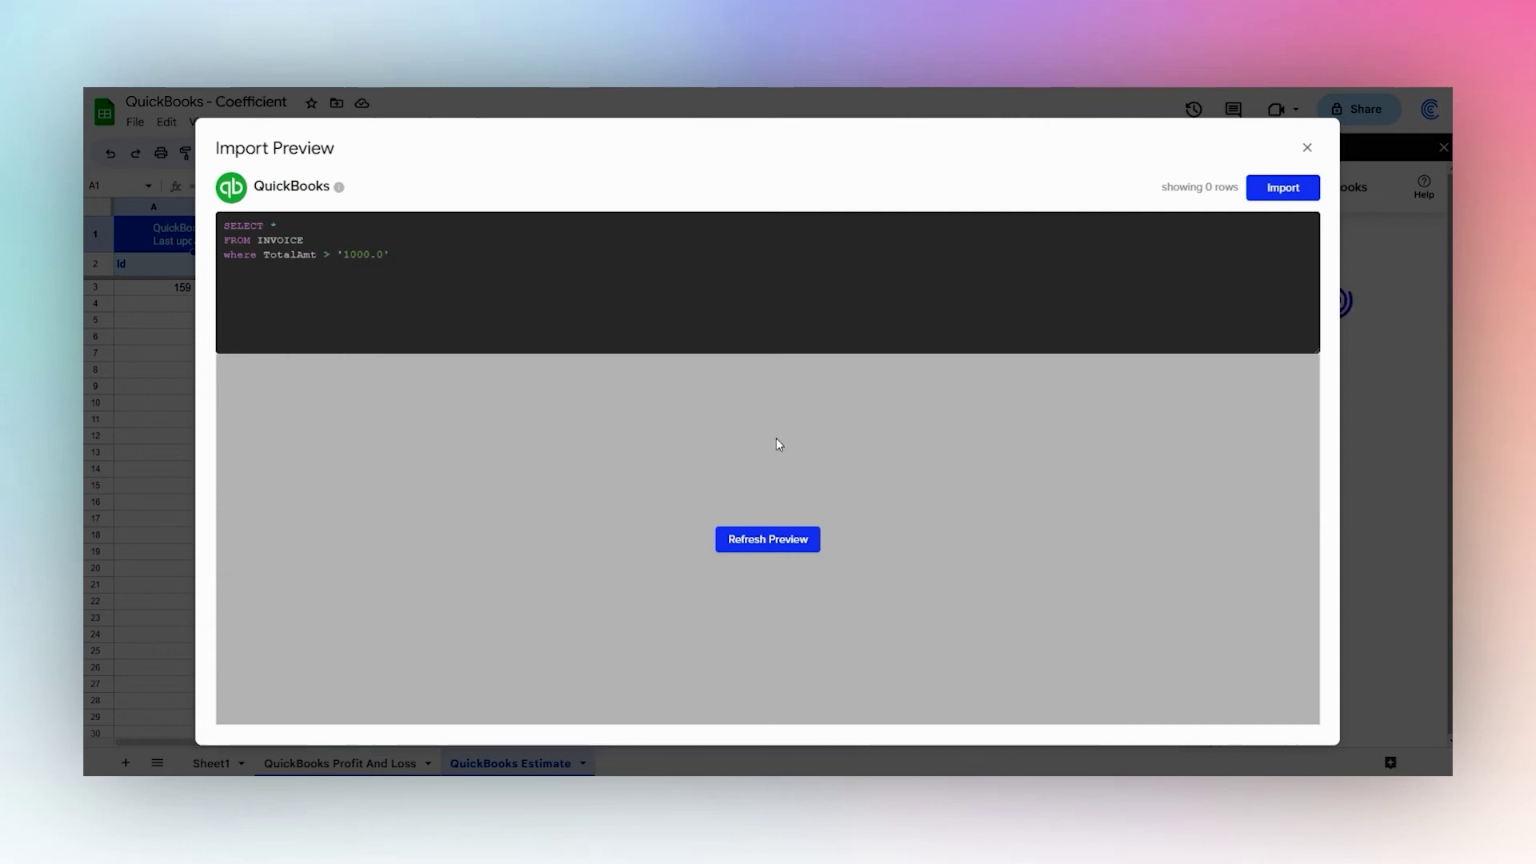
left_click(792, 534)
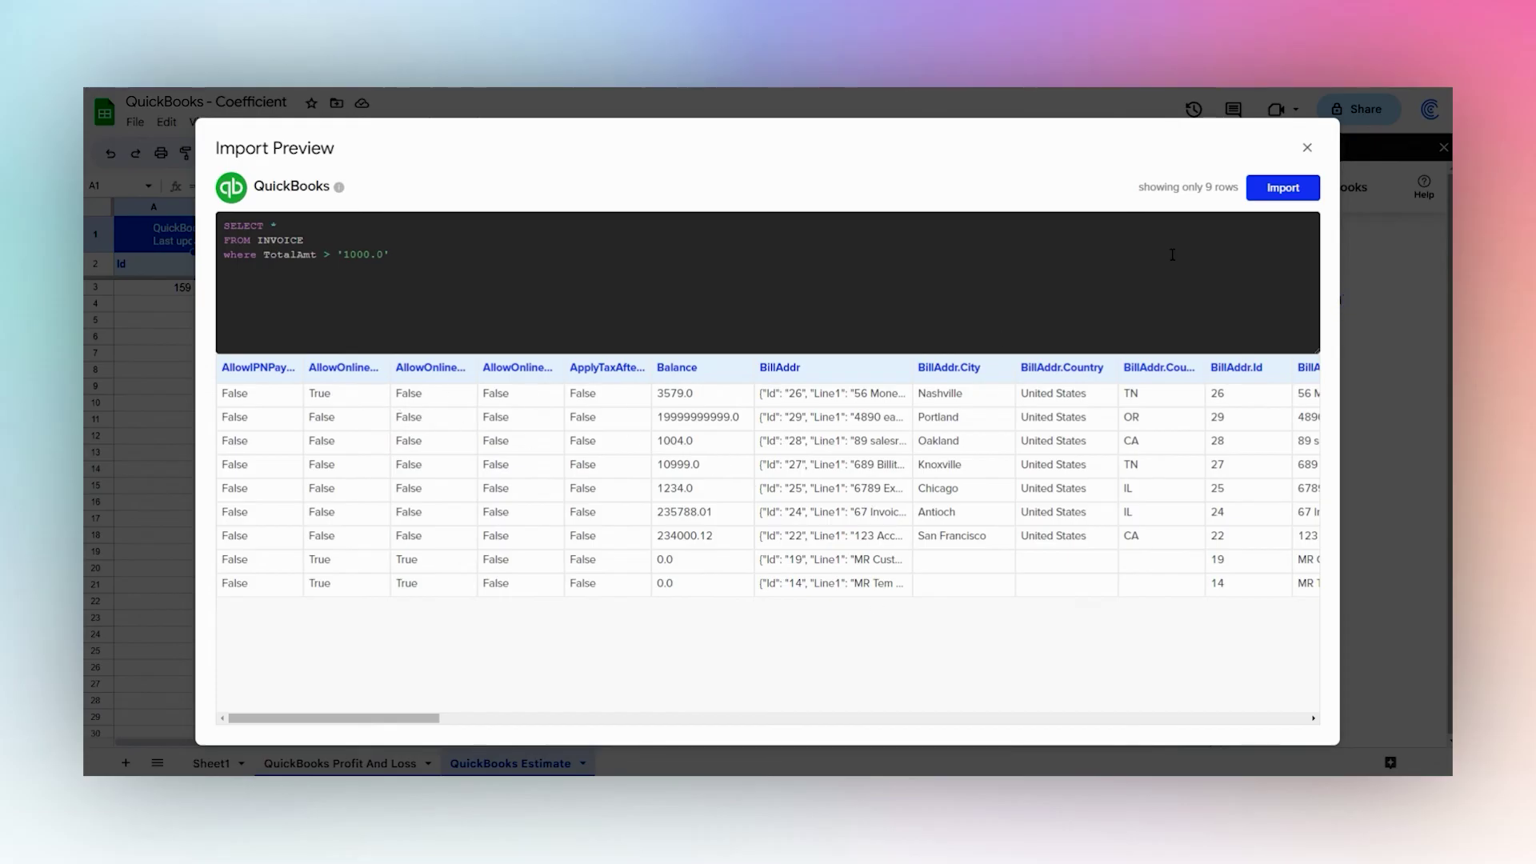
- Import the nine invoices over 1000 into a 'QuickBooks Import' sheet with no auto-refresh, then return home
left_click(1302, 191)
left_click(1300, 190)
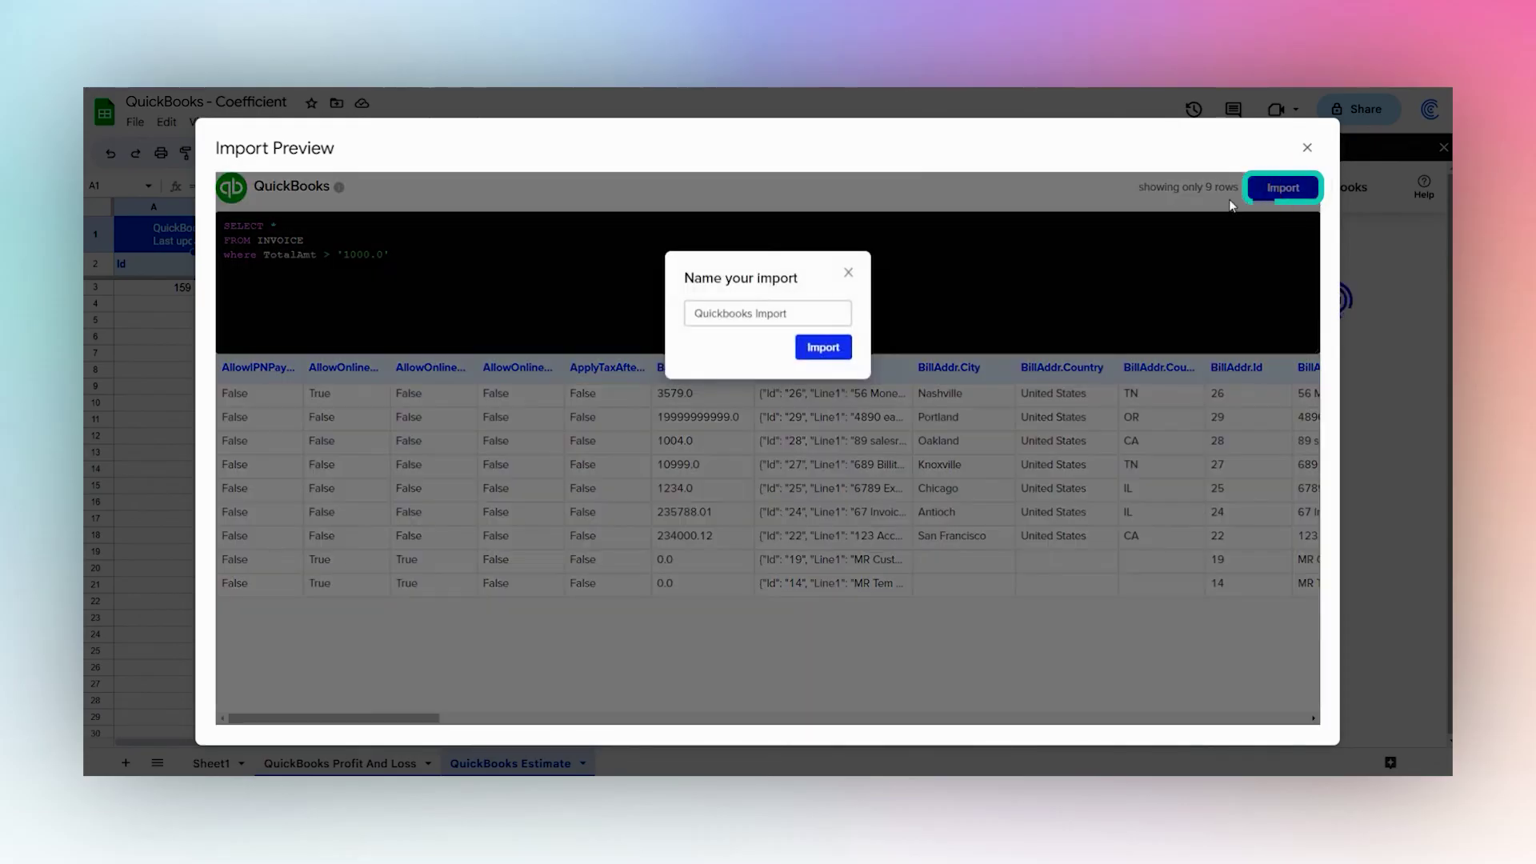
left_click(822, 350)
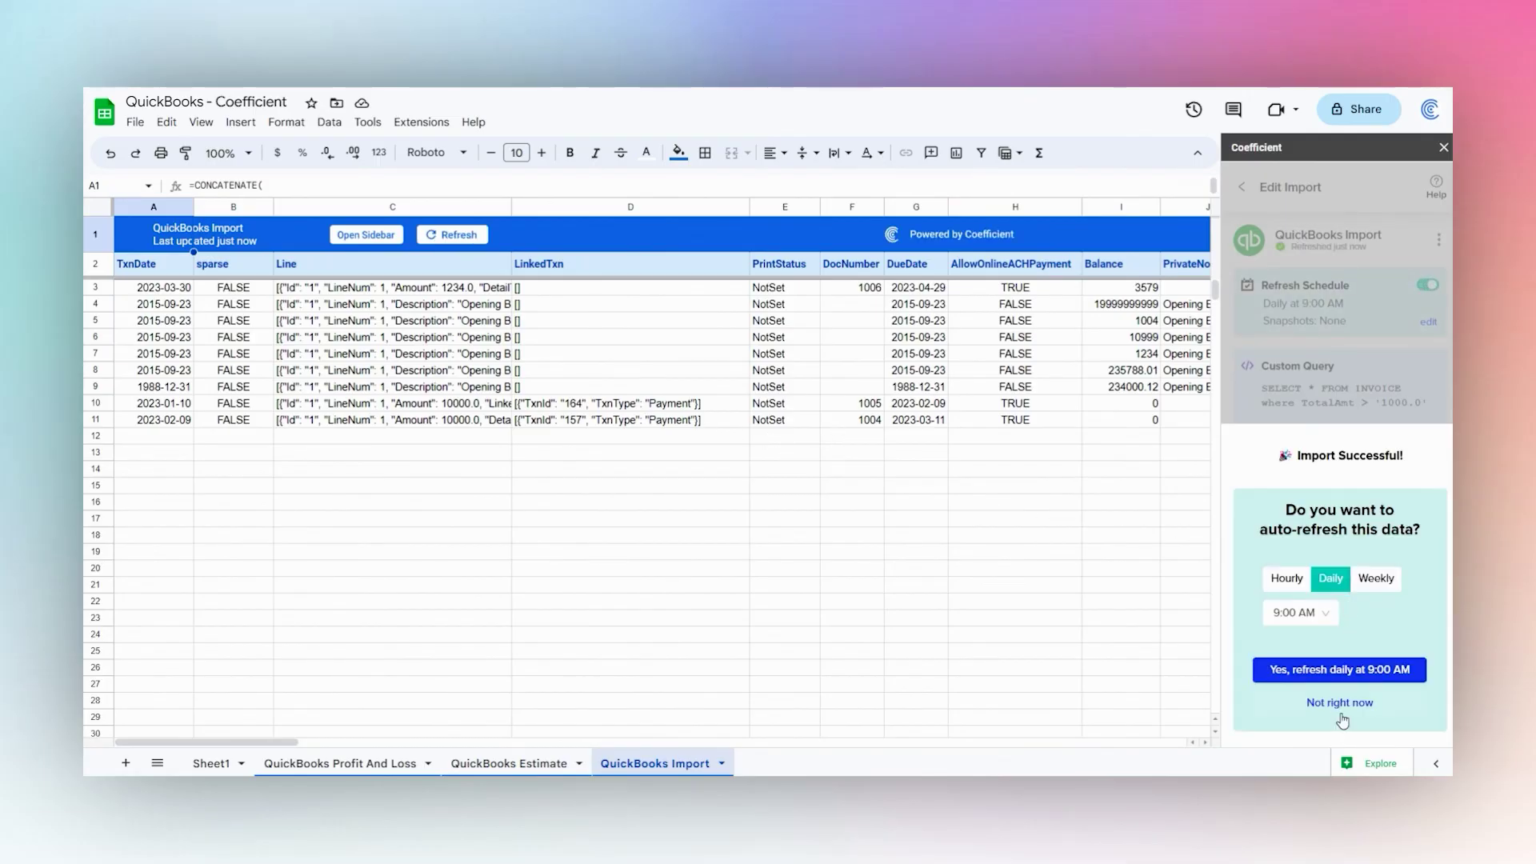
left_click(1339, 702)
left_click(1242, 187)
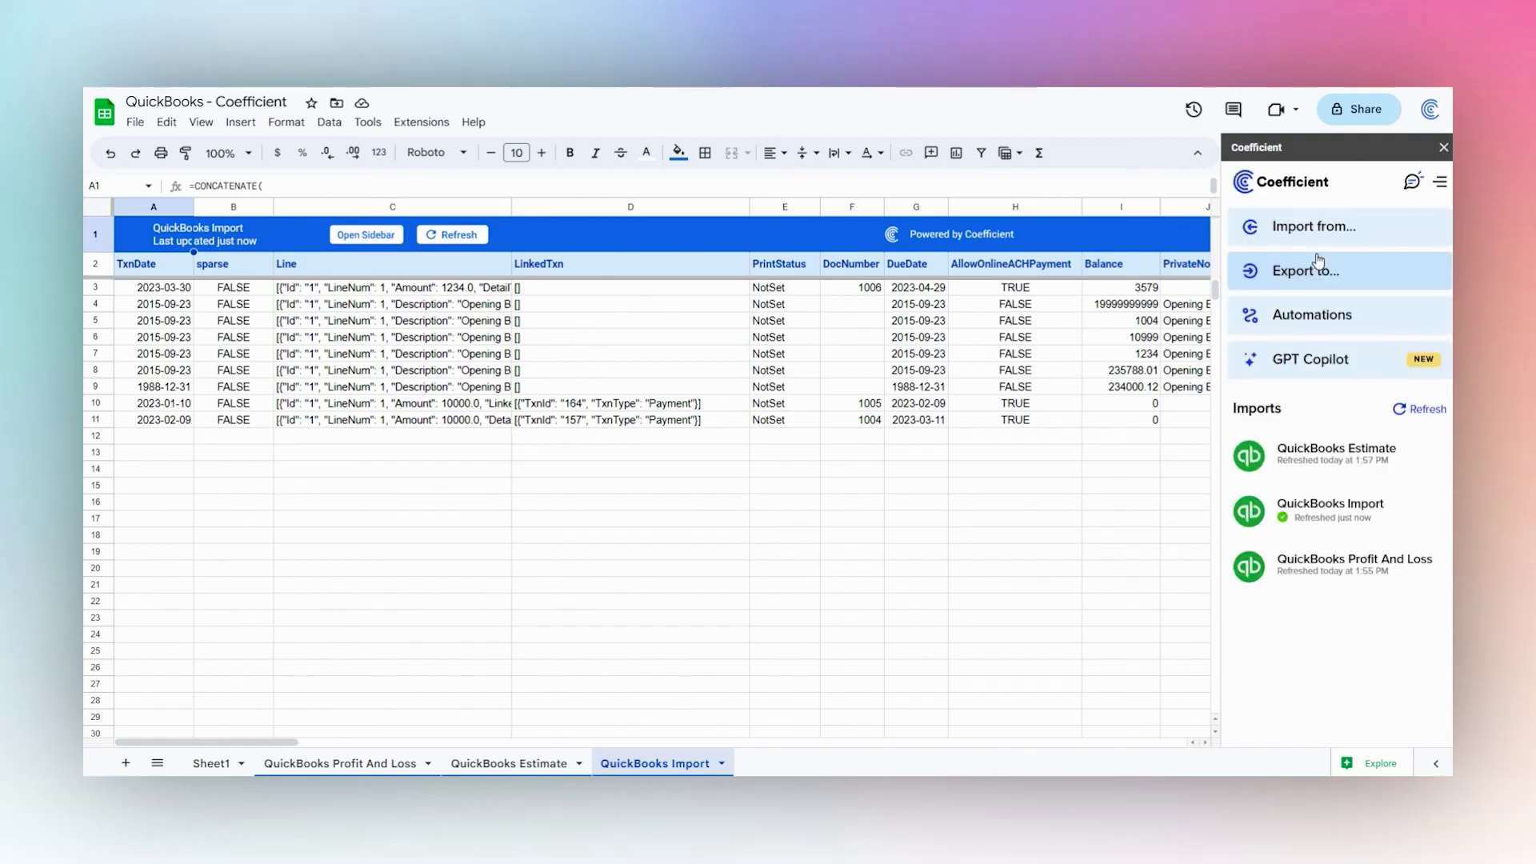